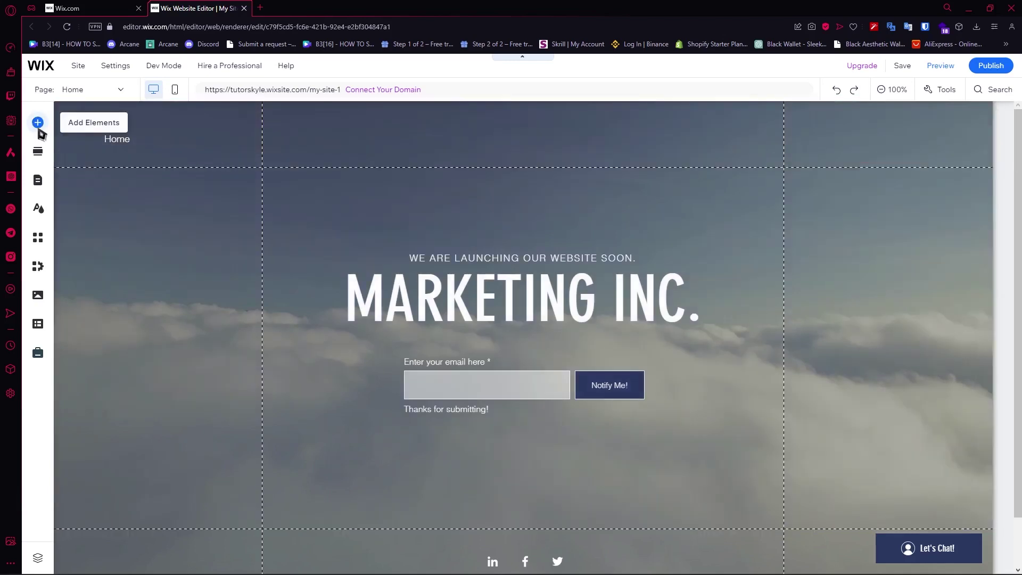
Search elements for 'PAY' and add POWR's PayPal Button app to the site, agreeing to its permissions.
click(39, 124)
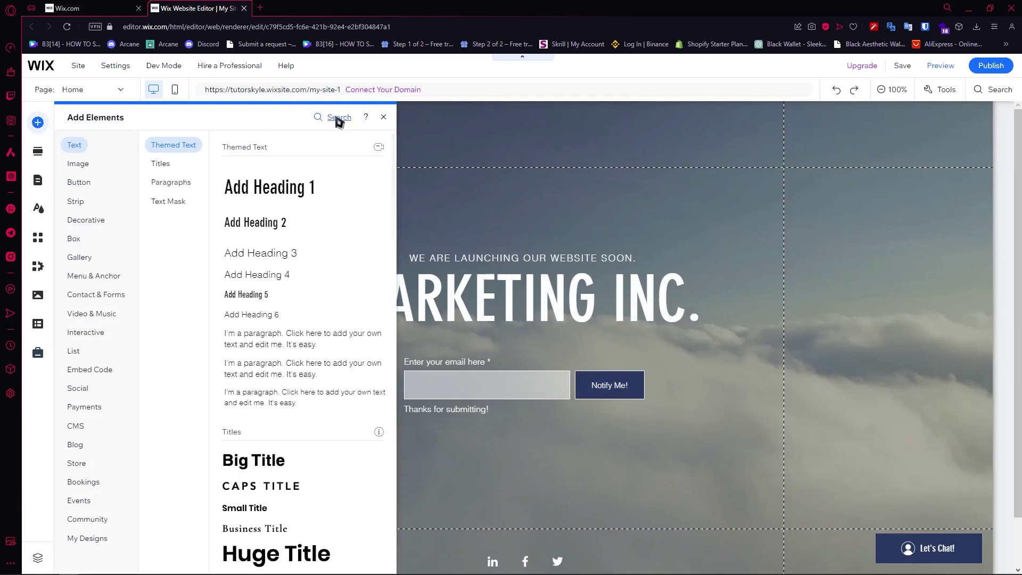
click(339, 122)
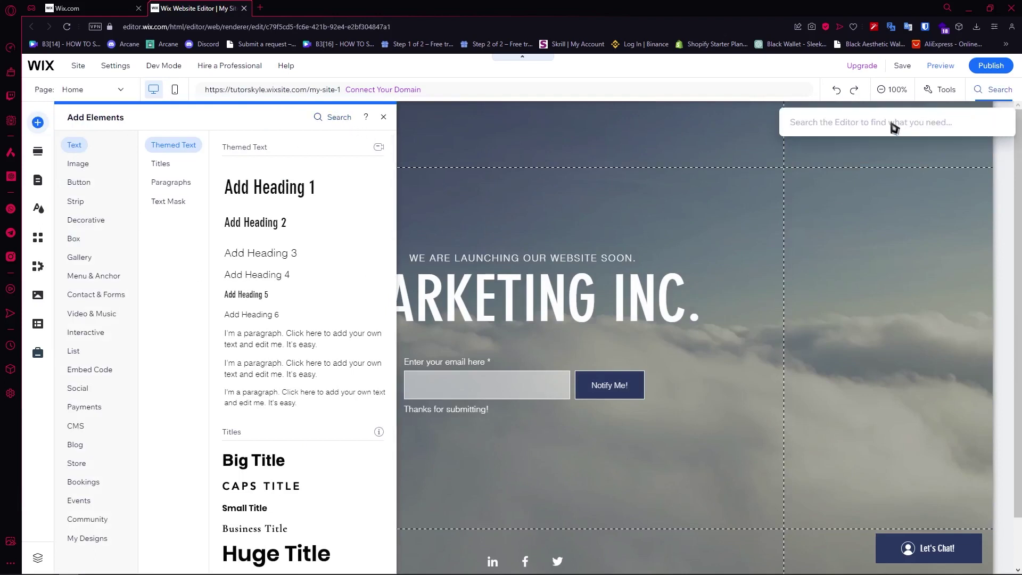
text(PAYPAL)
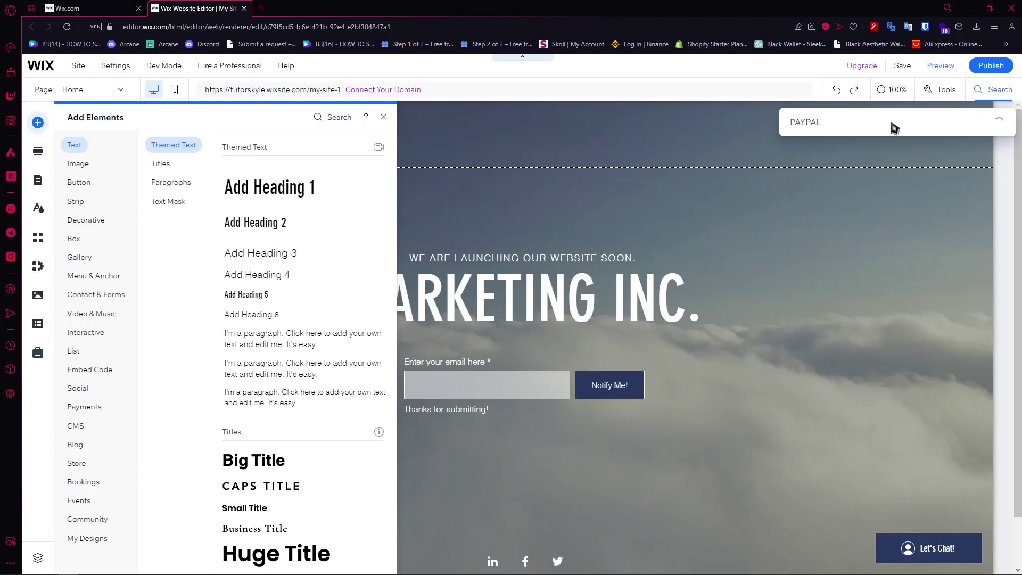
click(833, 170)
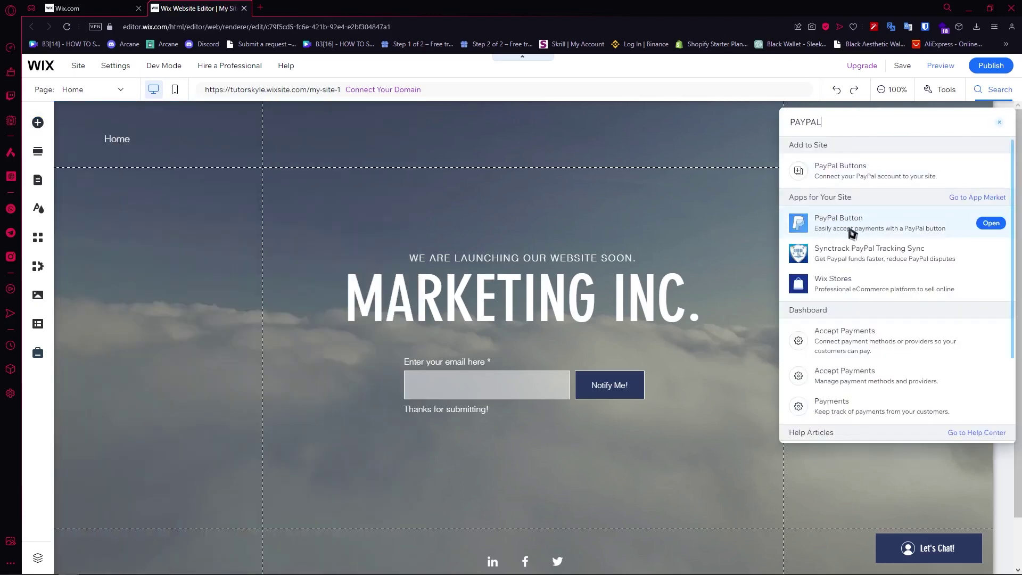
click(857, 223)
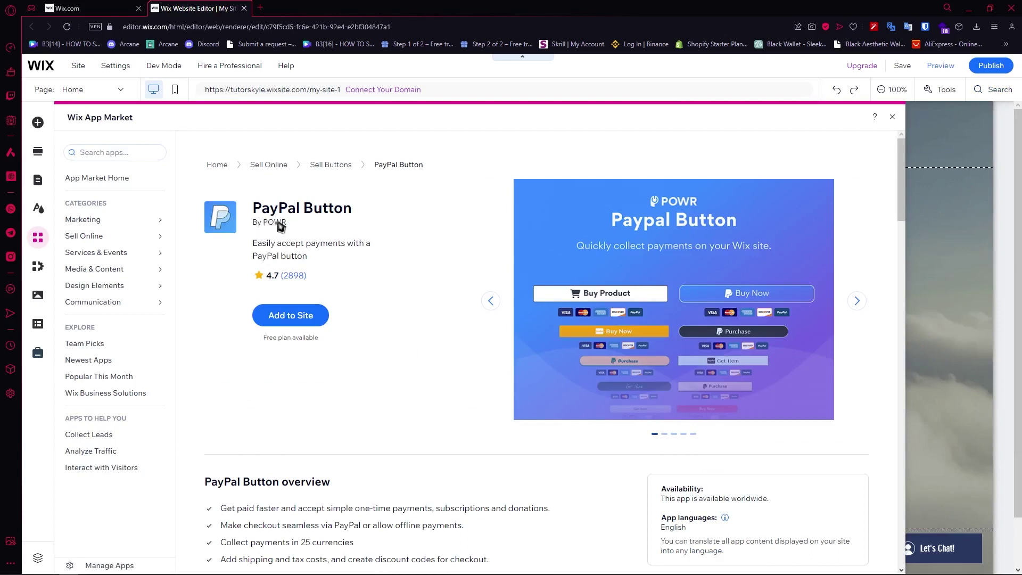
click(294, 322)
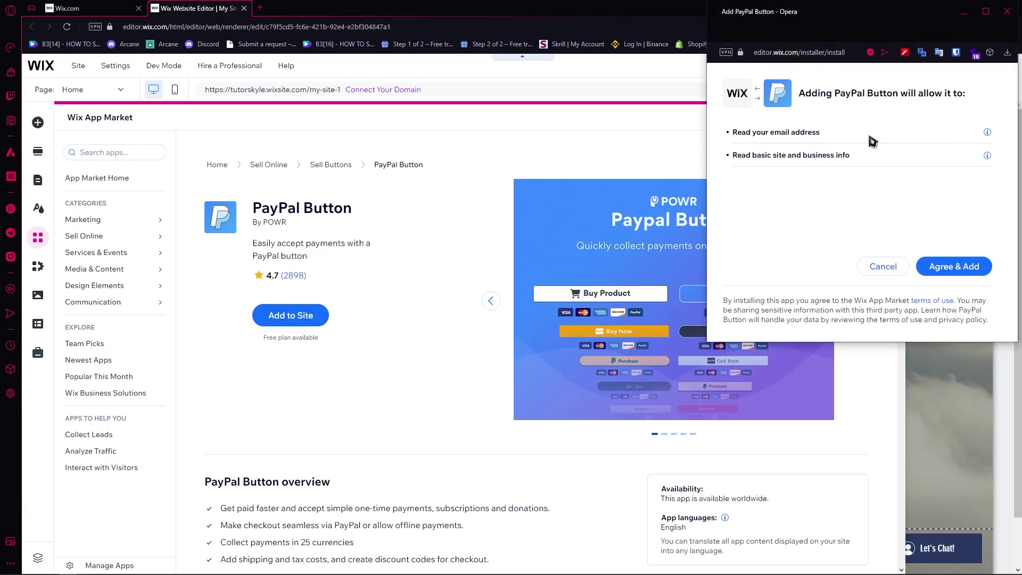
click(959, 264)
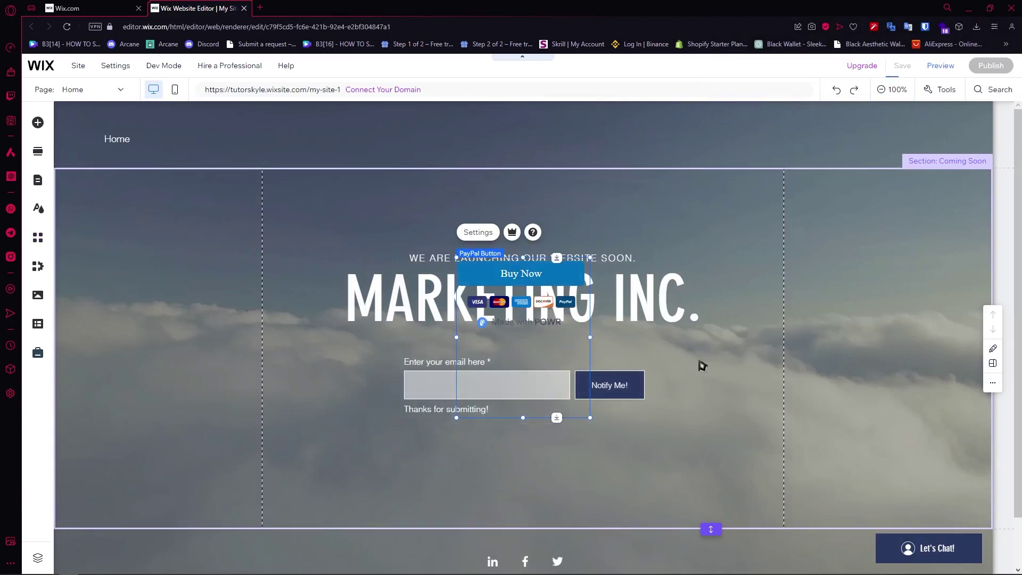
Move the PayPal widget below the email form, shorten its box, and nudge it into place.
drag(572, 348, 527, 486)
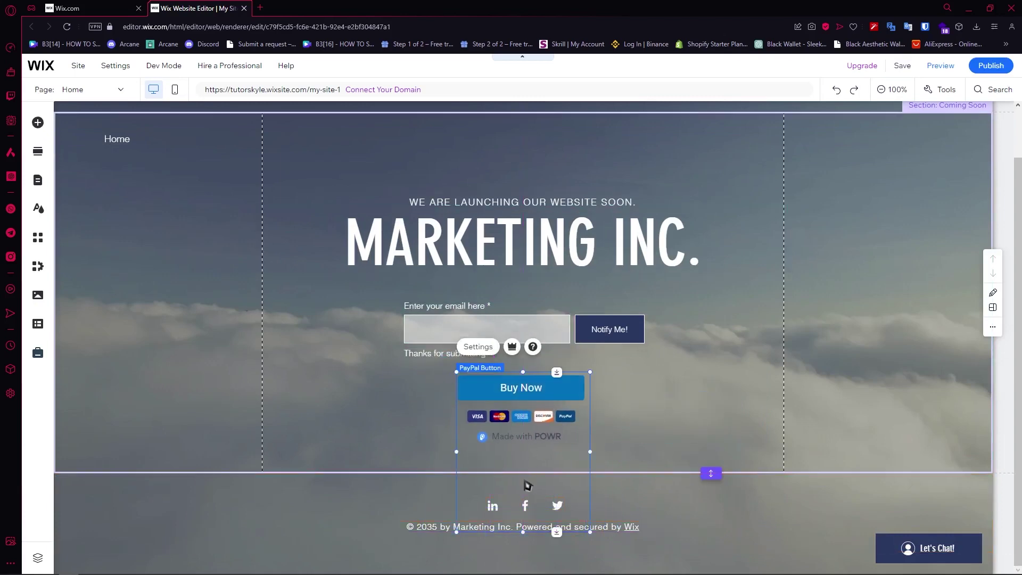
drag(524, 533, 525, 457)
mouse_move(541, 403)
mouse_down()
mouse_move(540, 422)
mouse_move(528, 414)
mouse_up()
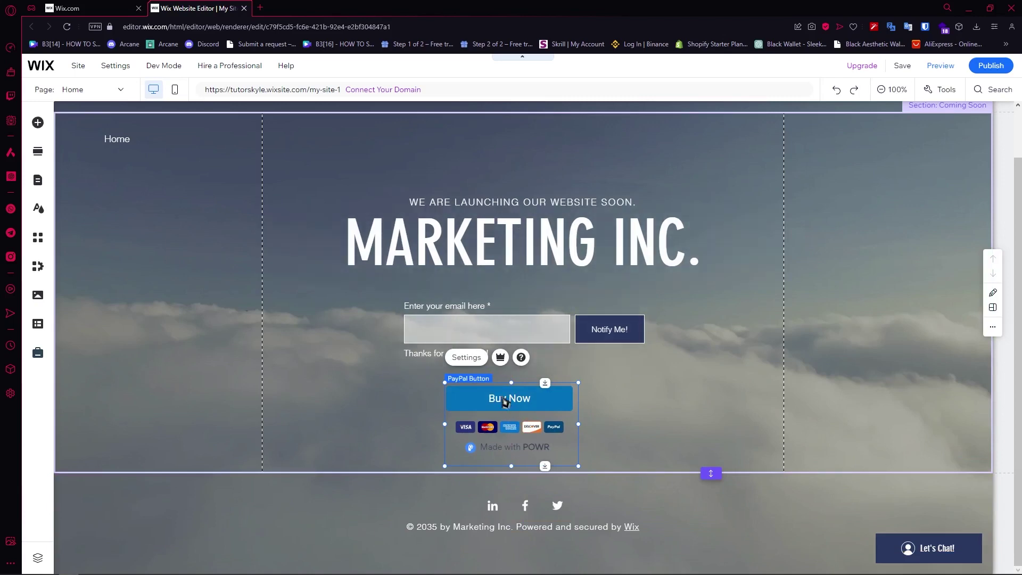
click(640, 400)
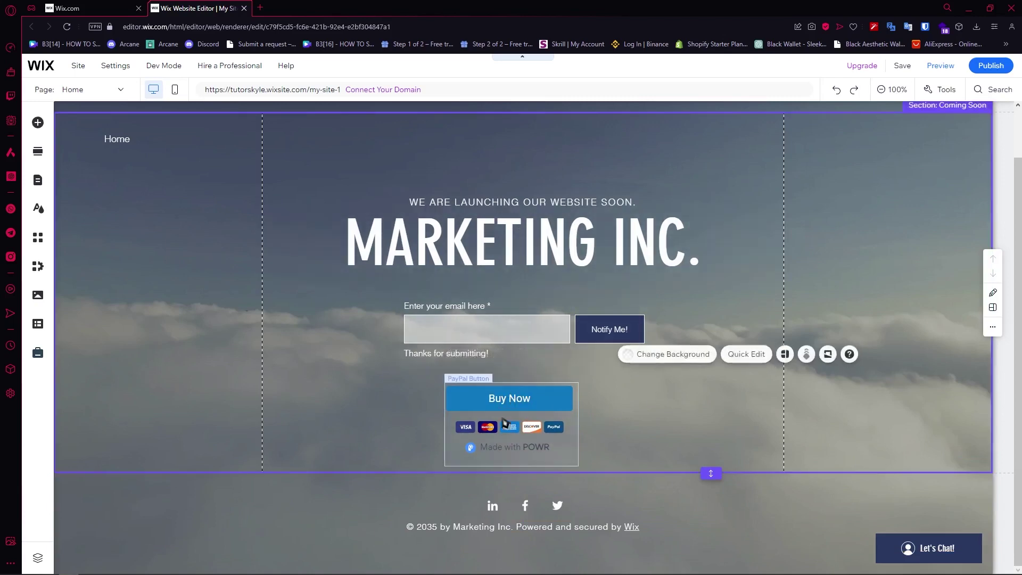
click(522, 409)
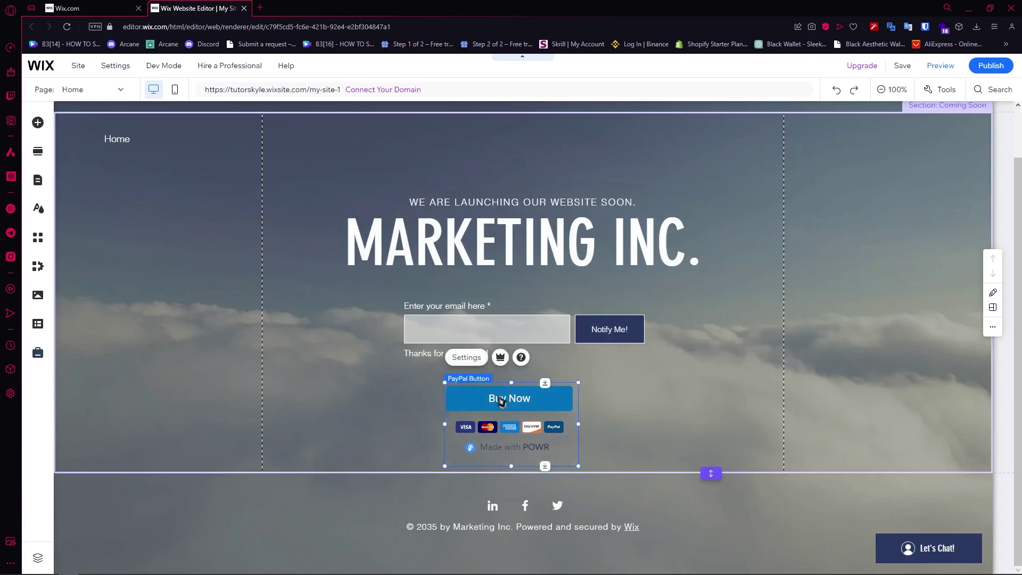
In the PayPal button settings, try Donation and Subscription, then keep One Time Purchase.
click(467, 365)
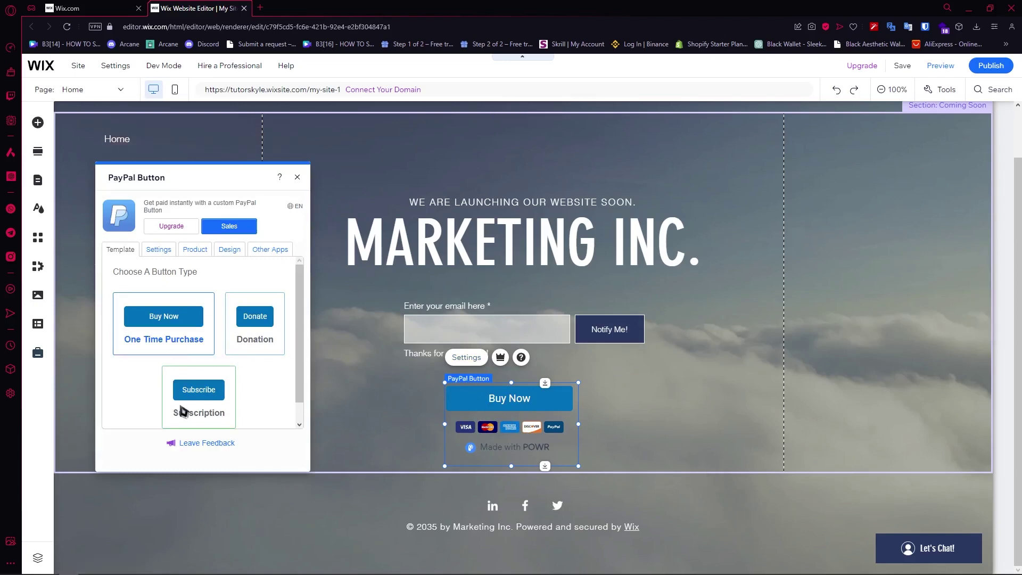
drag(205, 181, 256, 179)
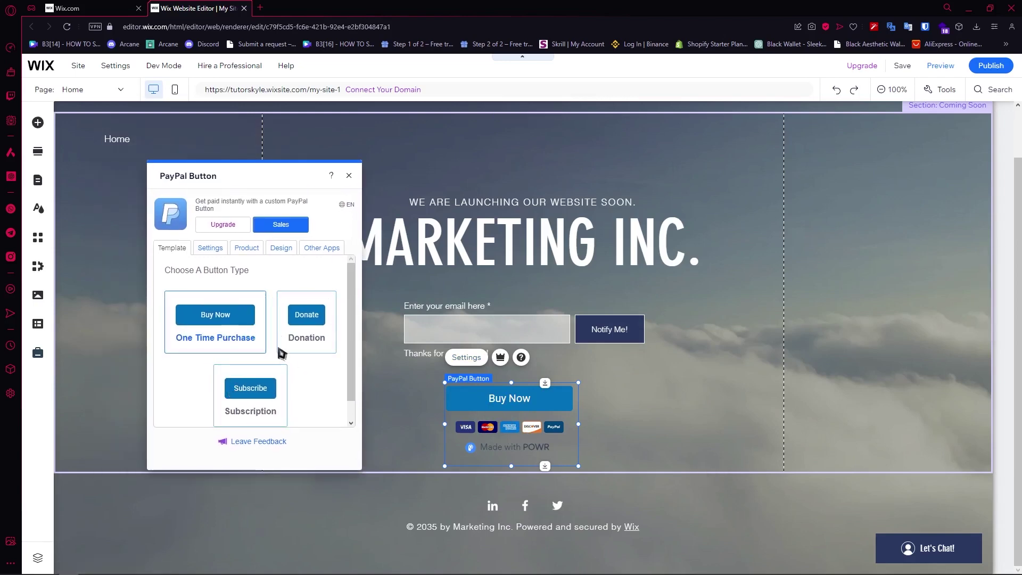
click(310, 313)
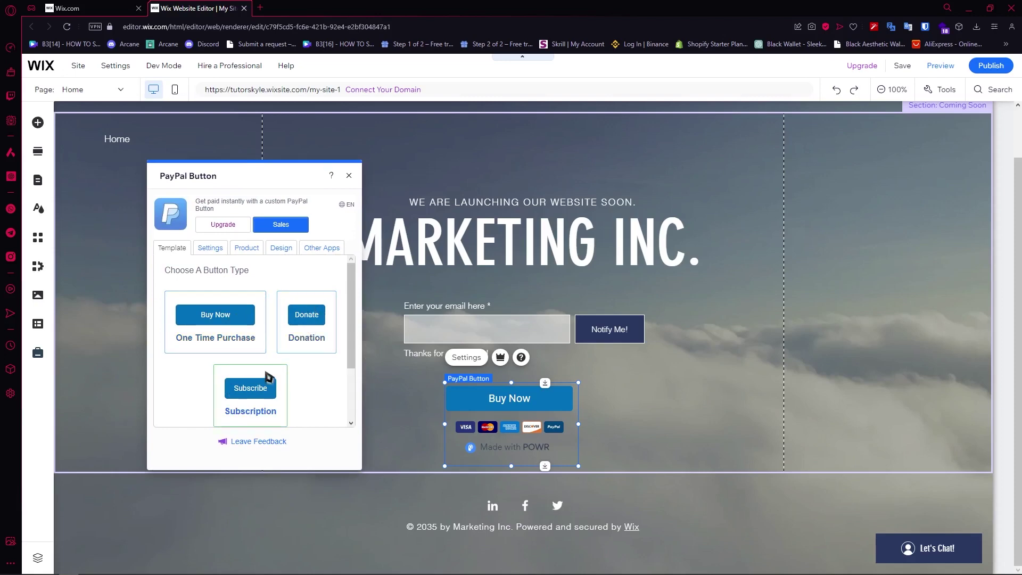
click(261, 400)
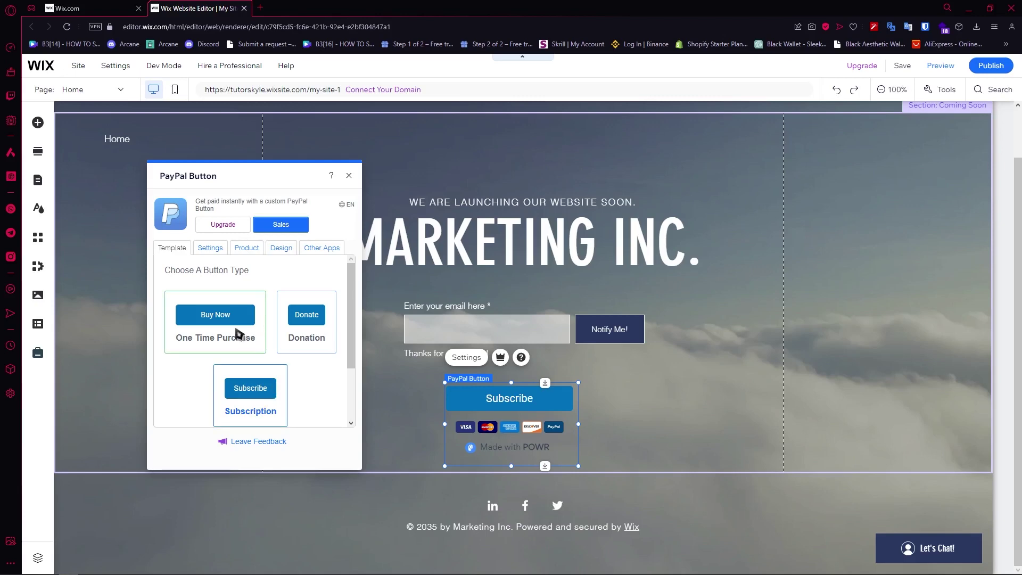
click(209, 349)
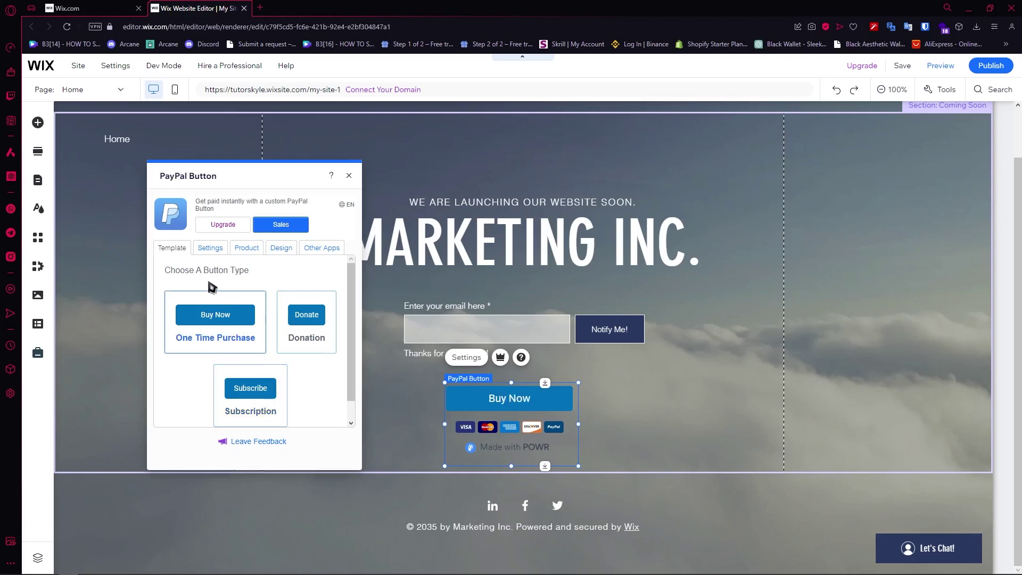
click(211, 250)
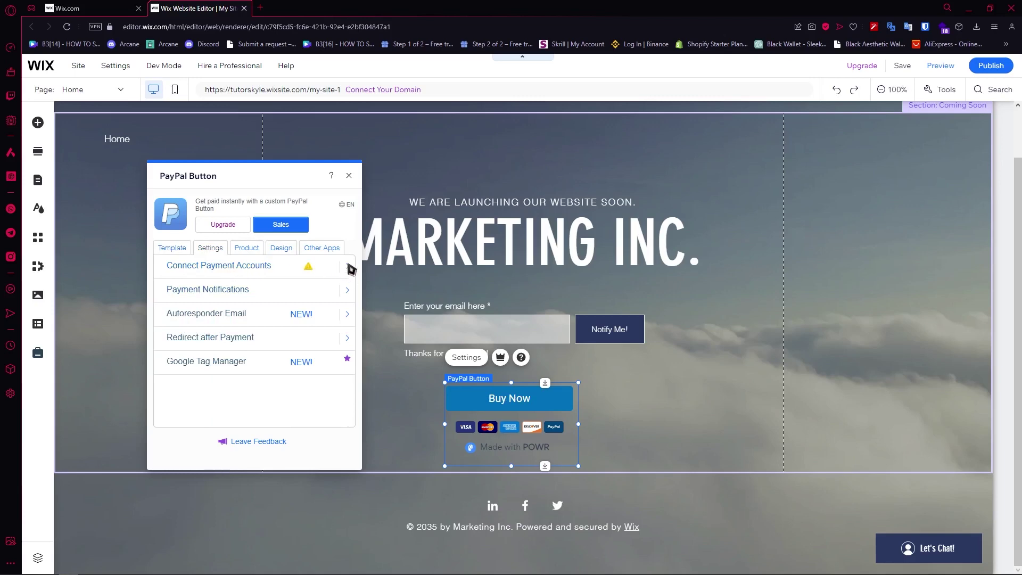
Look through the Connect Payment Accounts and Payment Notifications settings without changing them.
click(282, 272)
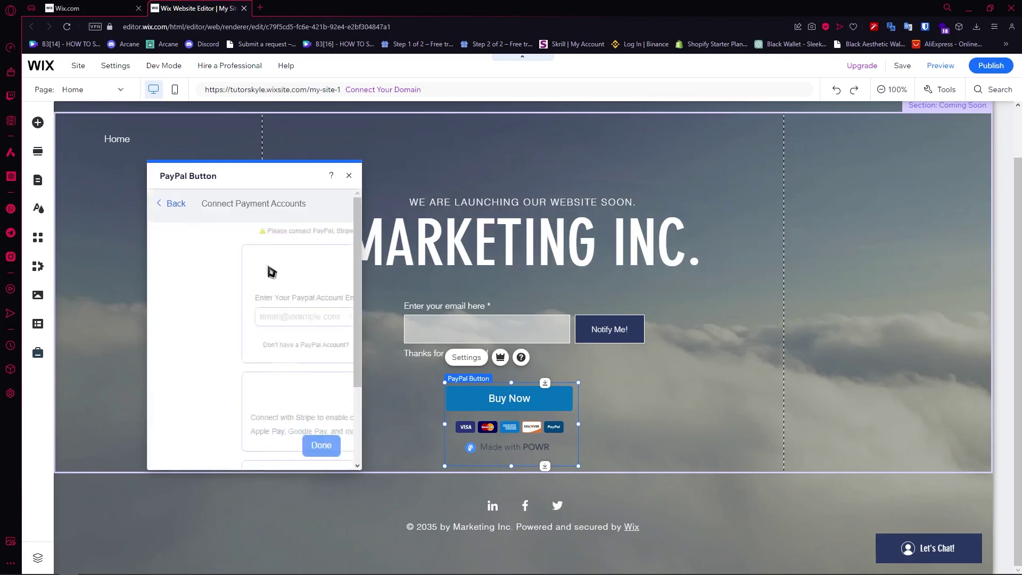
scroll(251, 347, down, 2)
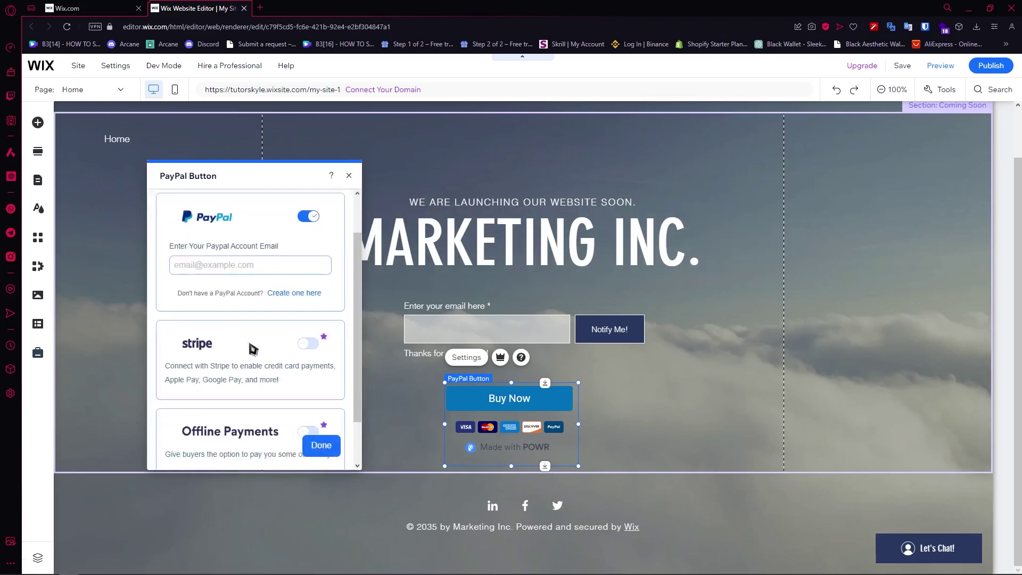
scroll(254, 350, up, 2)
click(223, 317)
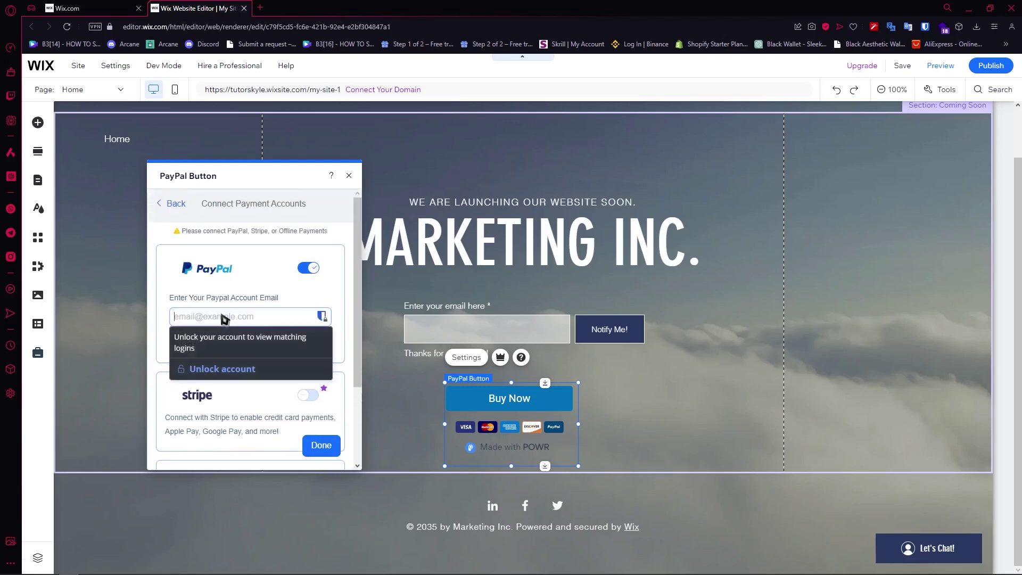
click(188, 308)
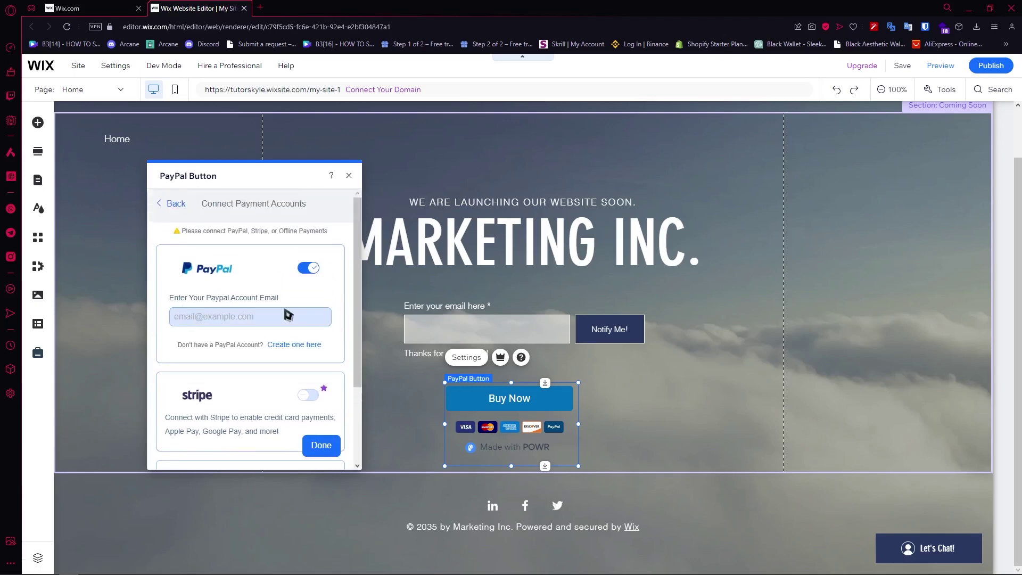
click(226, 322)
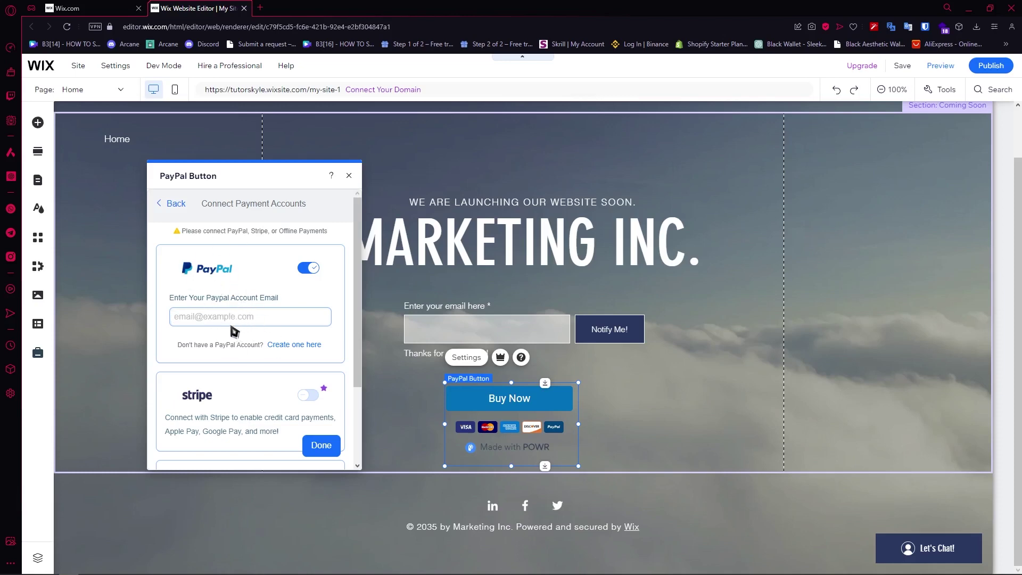
click(176, 204)
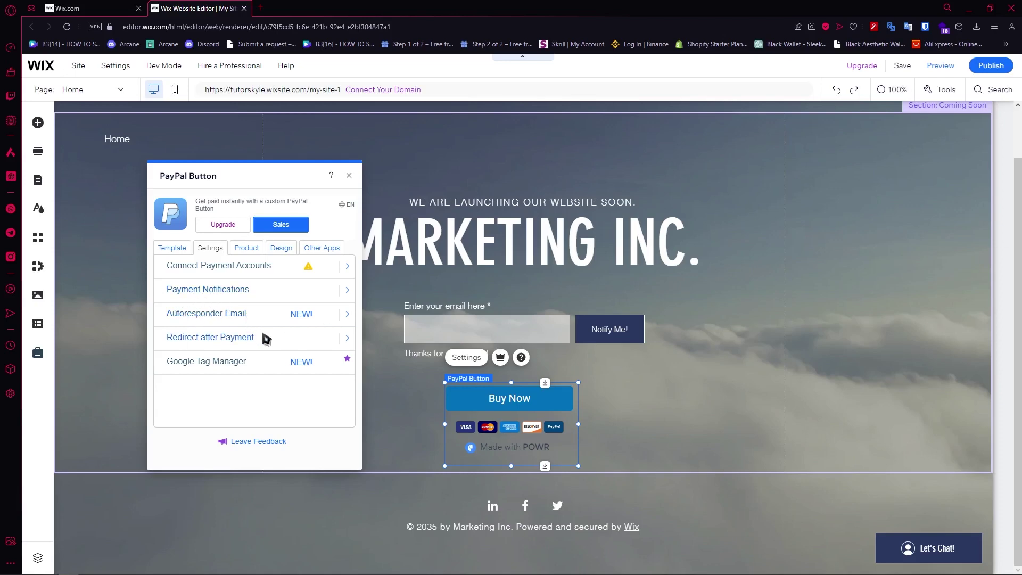
click(218, 294)
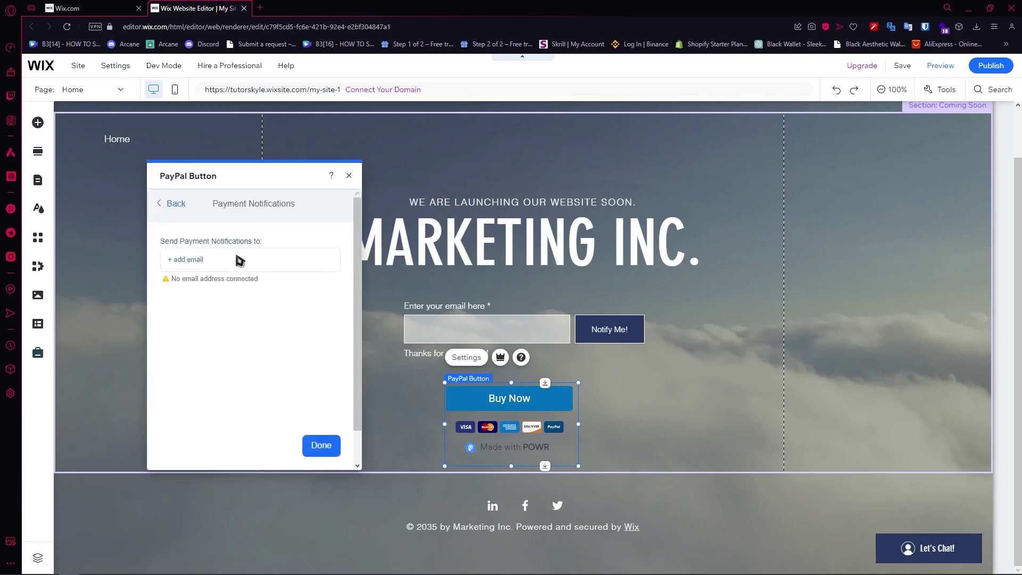
click(178, 205)
Enable the autoresponder email and open its template for customizing.
click(183, 314)
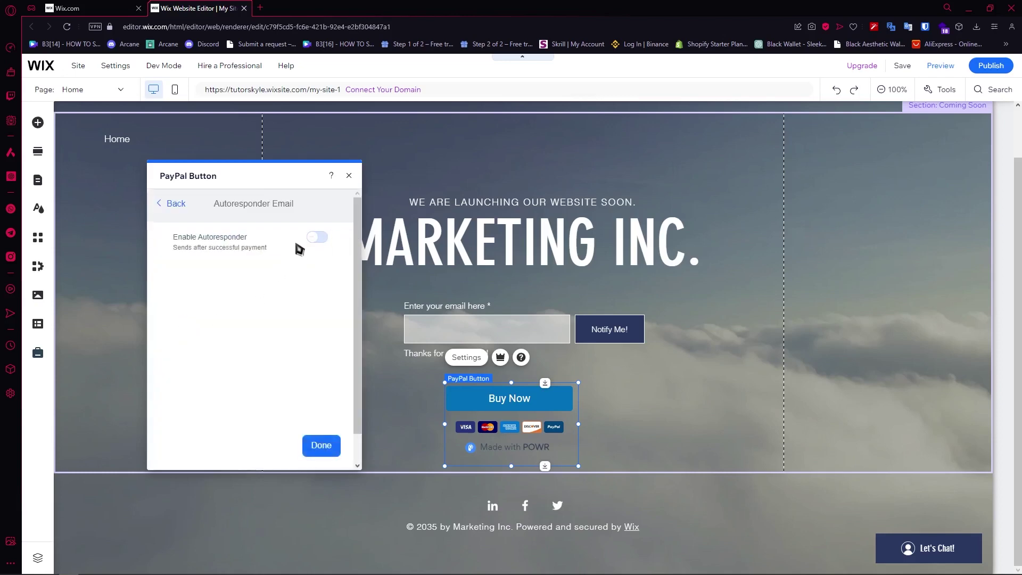
click(314, 240)
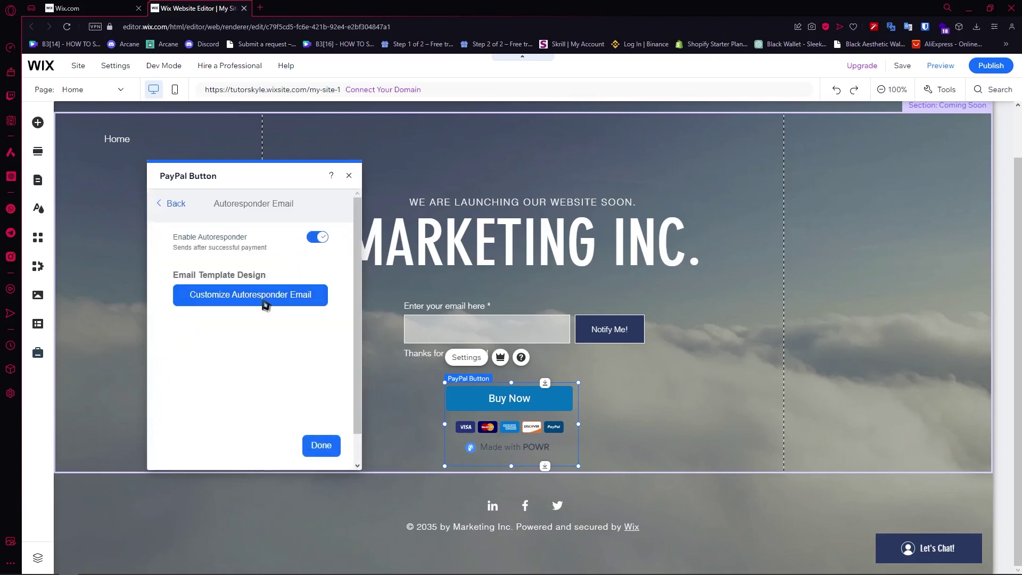
click(232, 299)
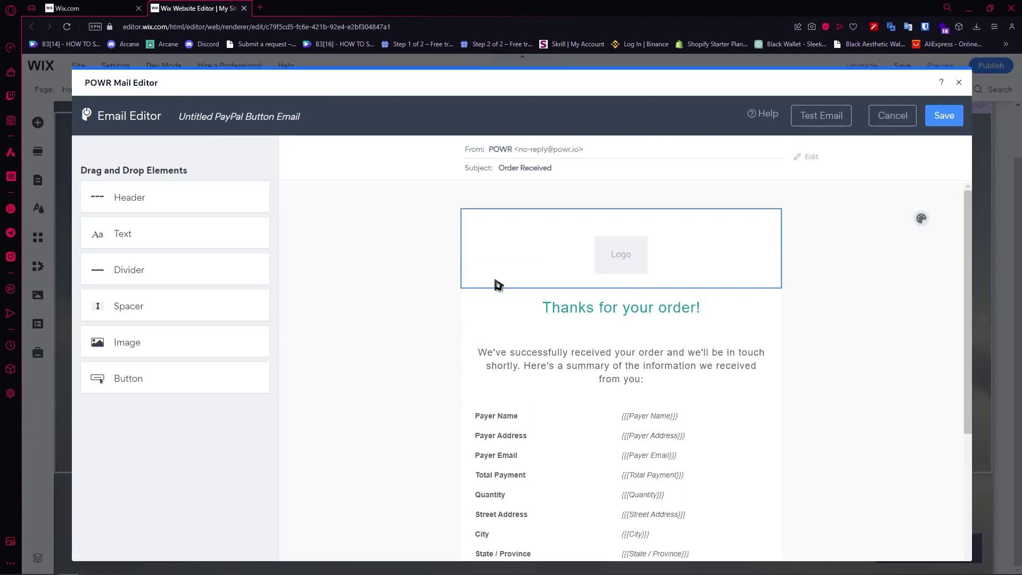
Scroll through the Order Received email and select its intro text block.
scroll(603, 386, down, 2)
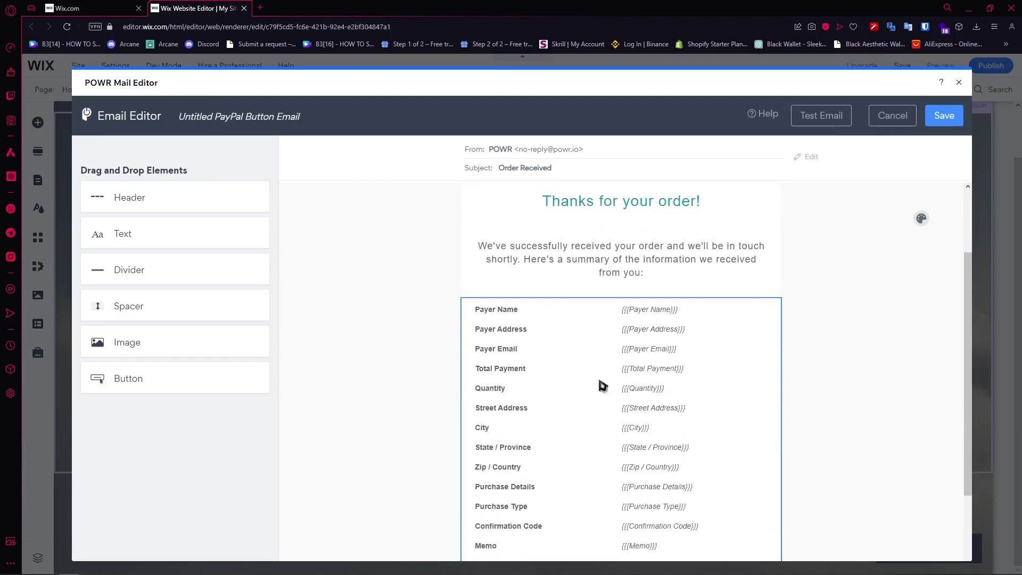
scroll(566, 445, down, 2)
scroll(598, 425, up, 3)
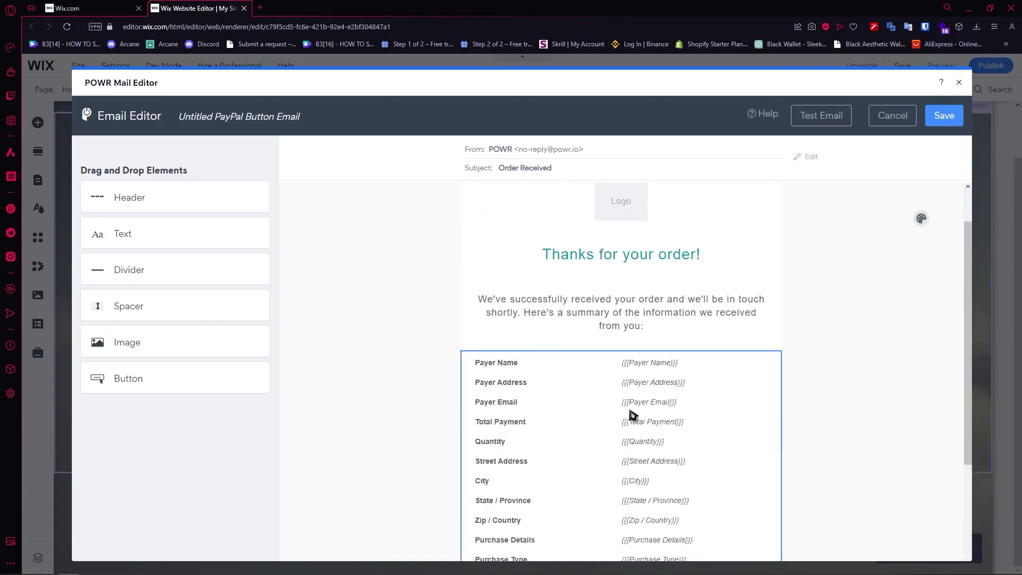
scroll(634, 480, down, 2)
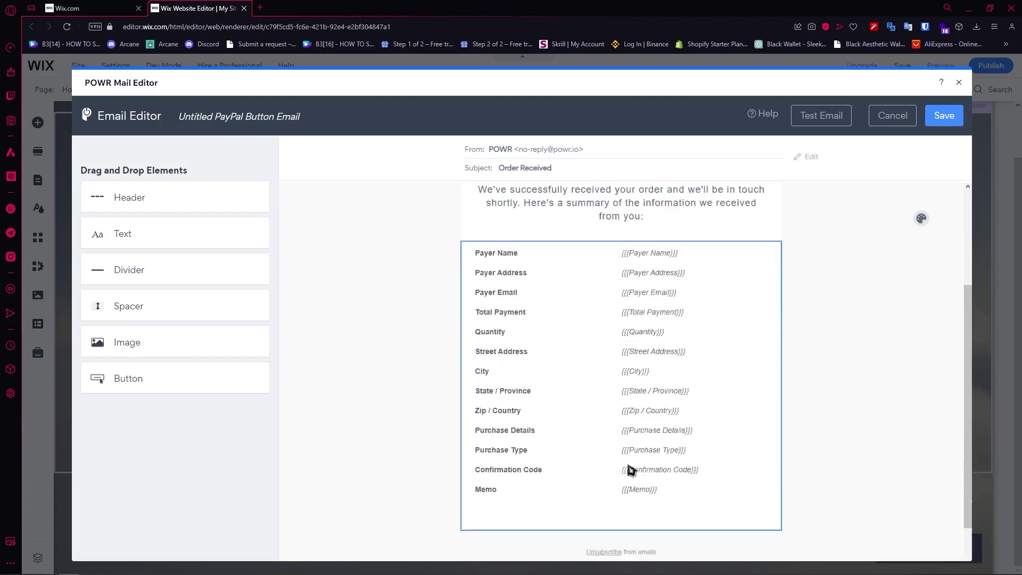
scroll(631, 470, down, 1)
scroll(663, 333, up, 2)
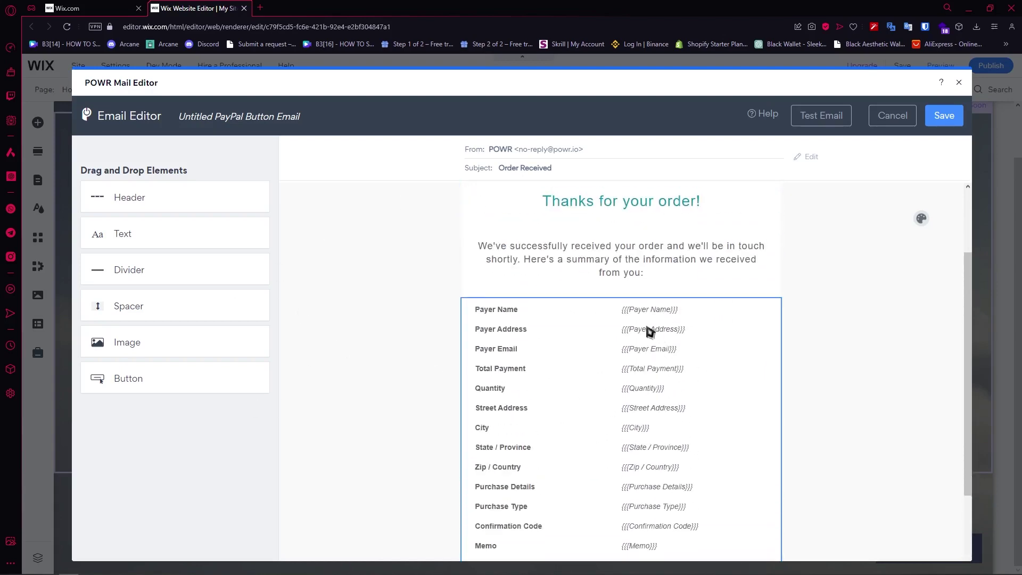
click(637, 323)
scroll(632, 325, up, 2)
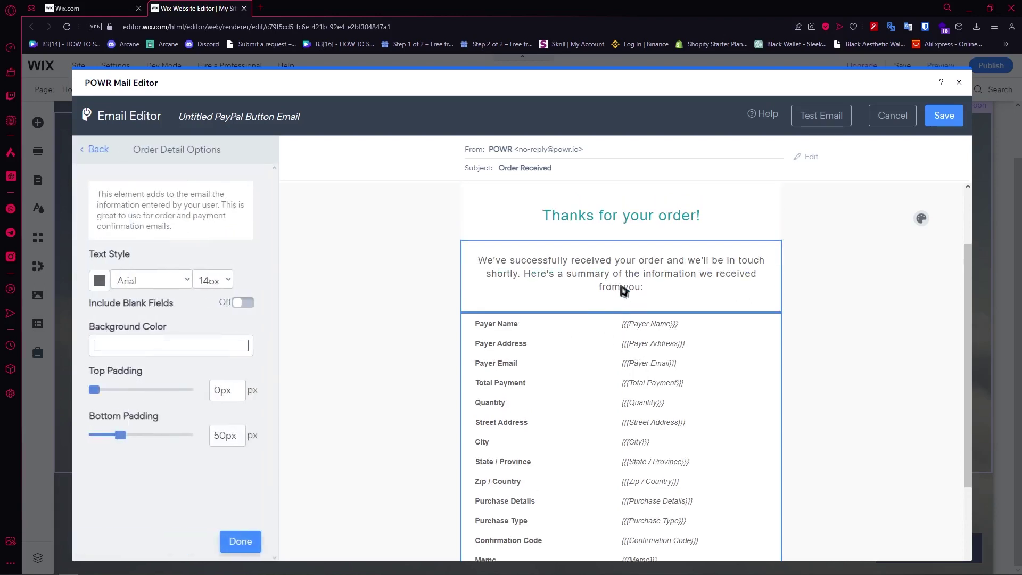
click(641, 362)
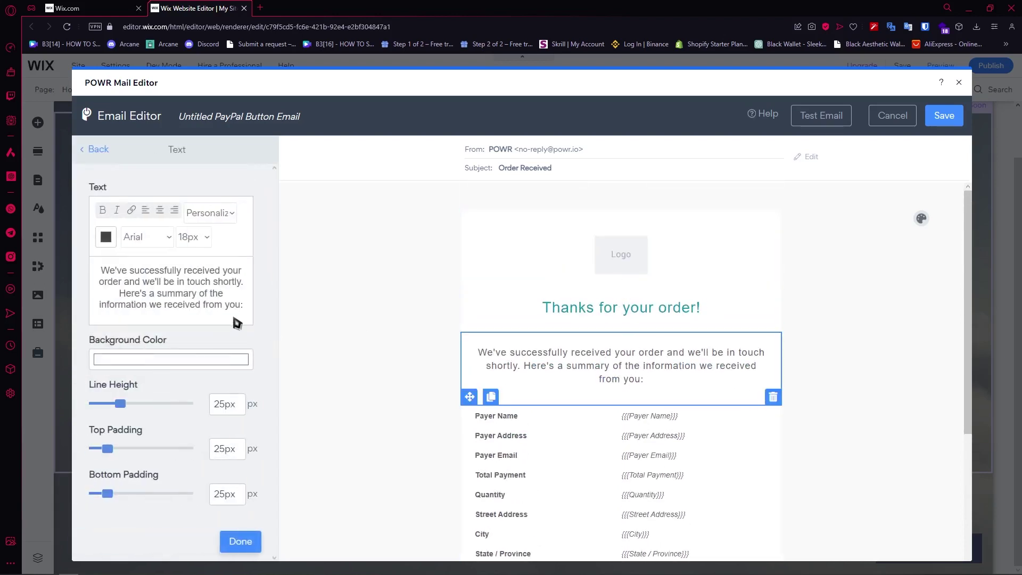
Replace the intro paragraph with 'thank you so much for purchasing' and save the email.
drag(223, 305, 98, 261)
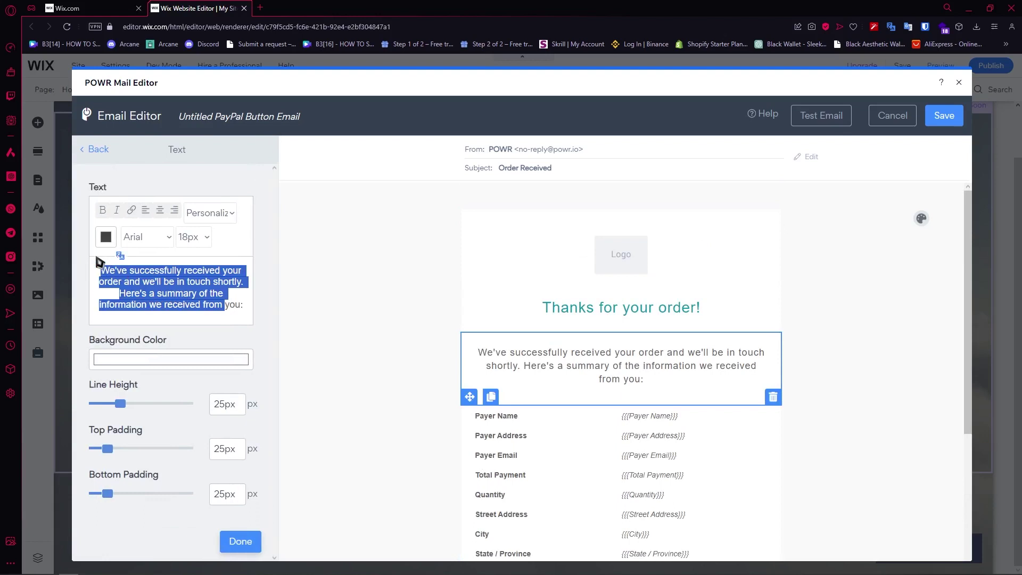
double_click(199, 285)
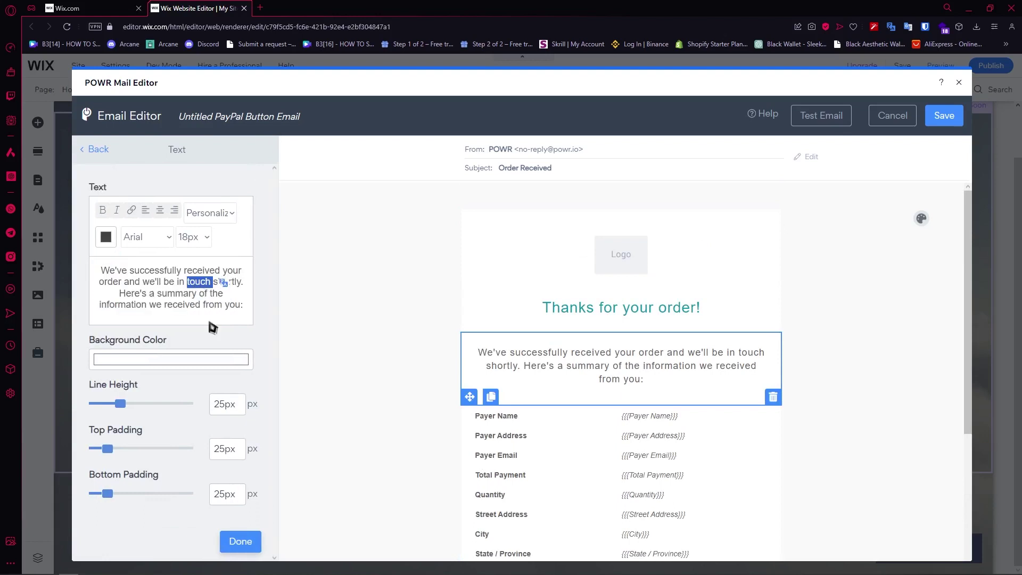
click(244, 308)
drag(102, 273, 293, 334)
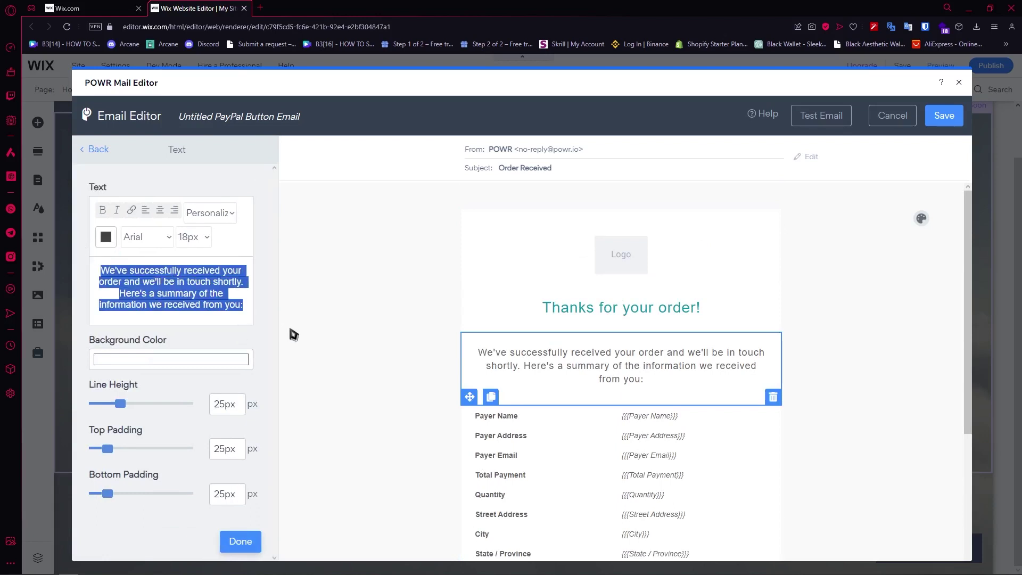
text(thank you so m)
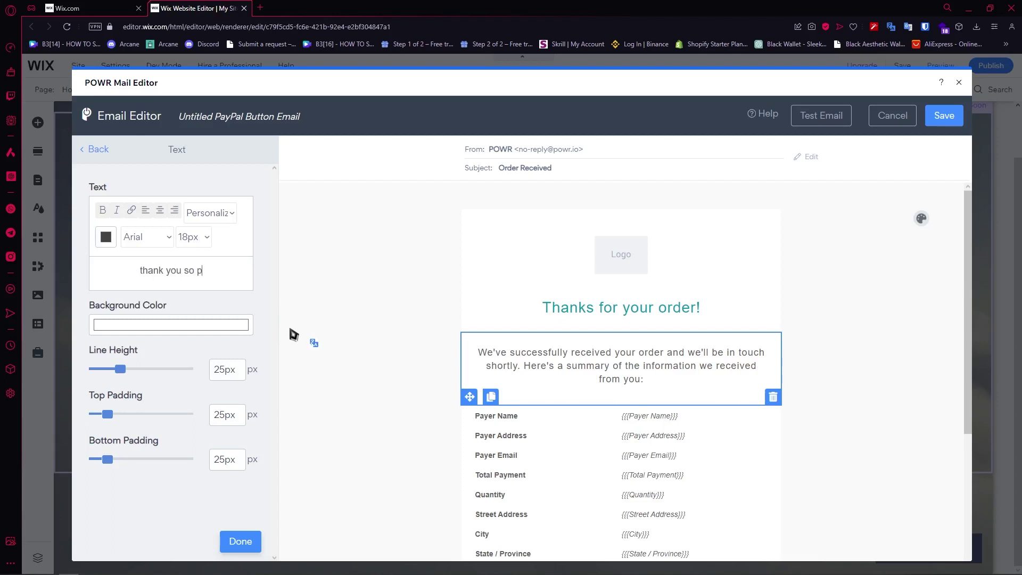
text(uch for purcha)
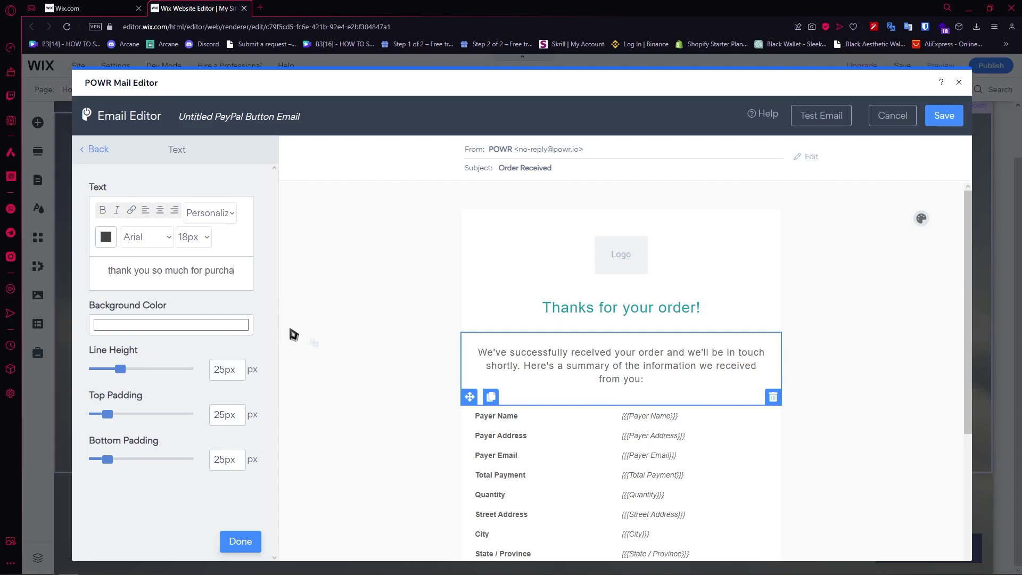
text(sing)
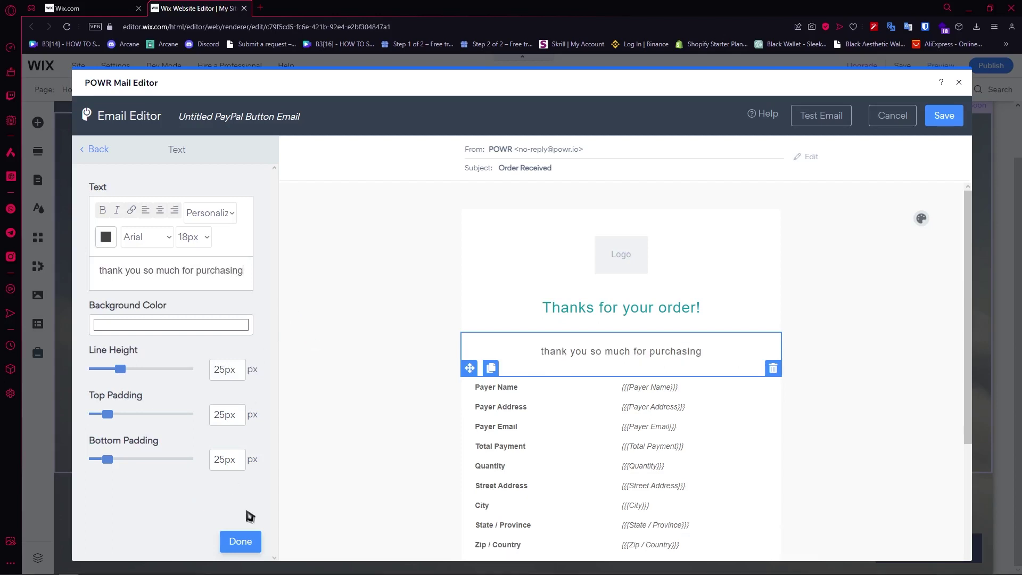
click(251, 549)
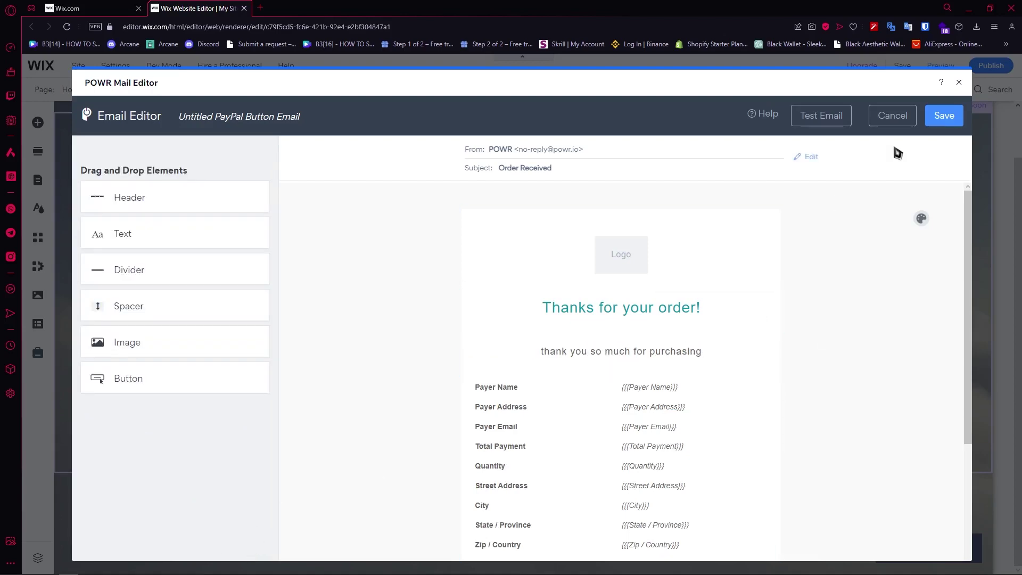
click(948, 117)
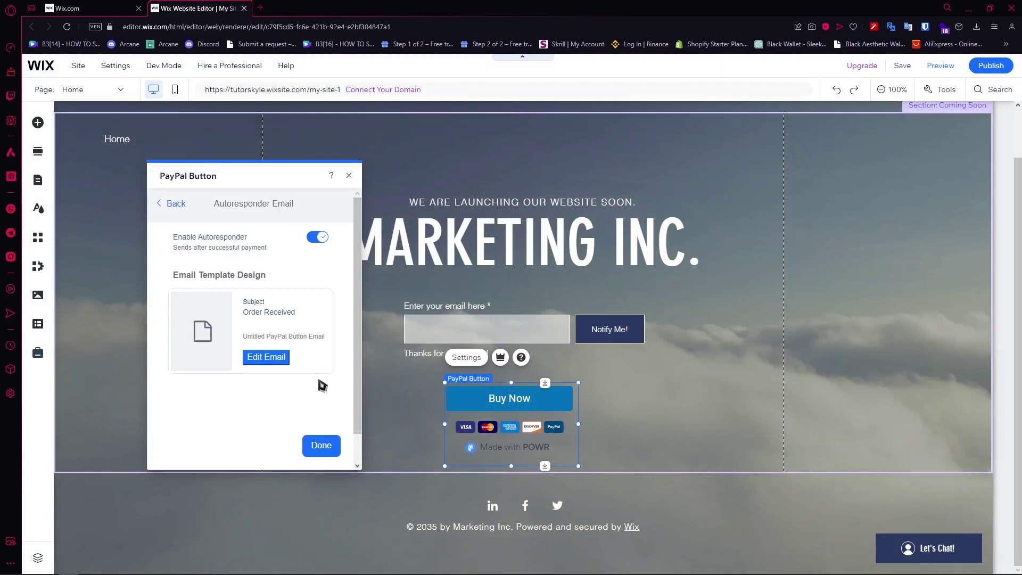
click(176, 206)
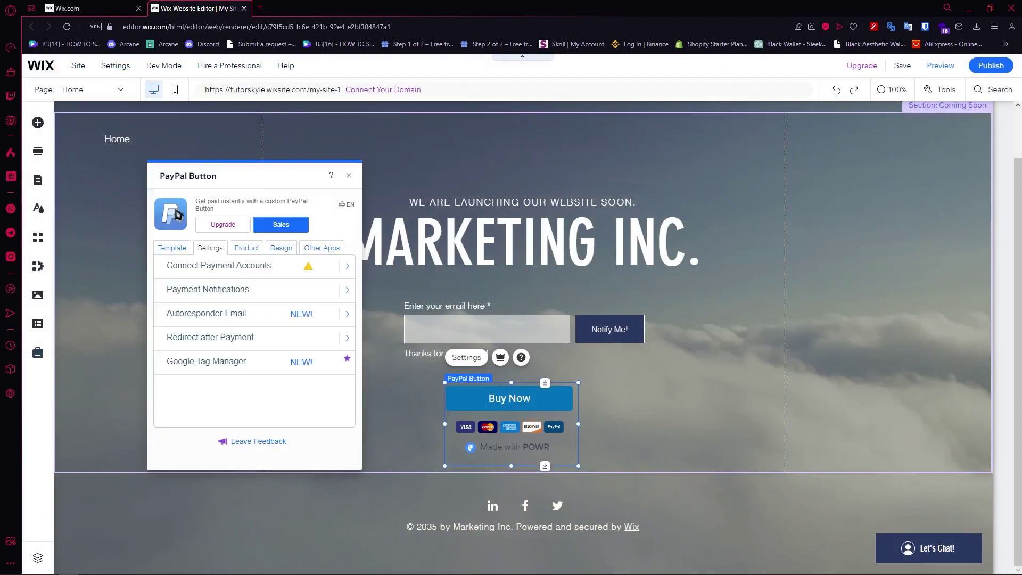
click(211, 339)
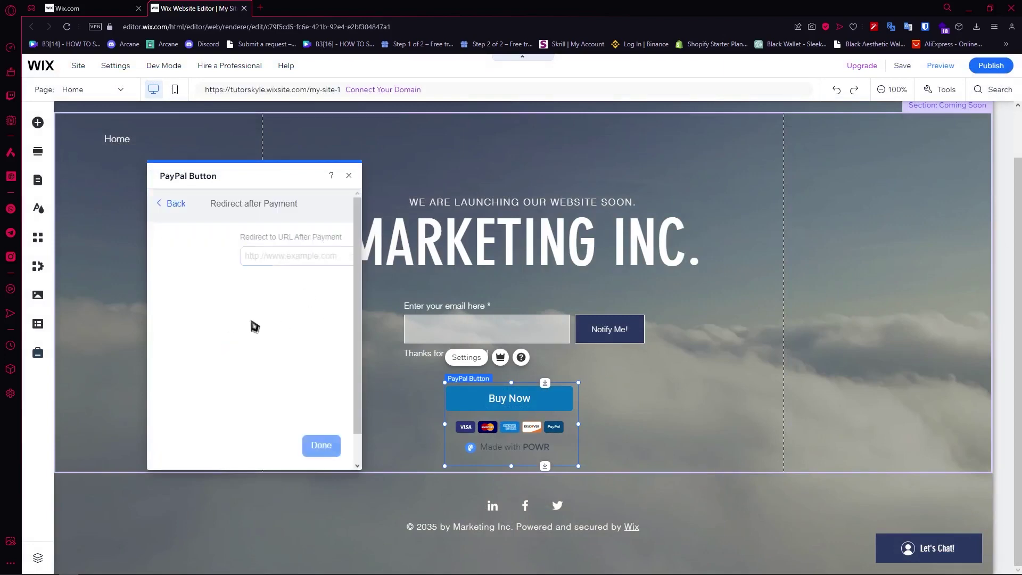
click(177, 207)
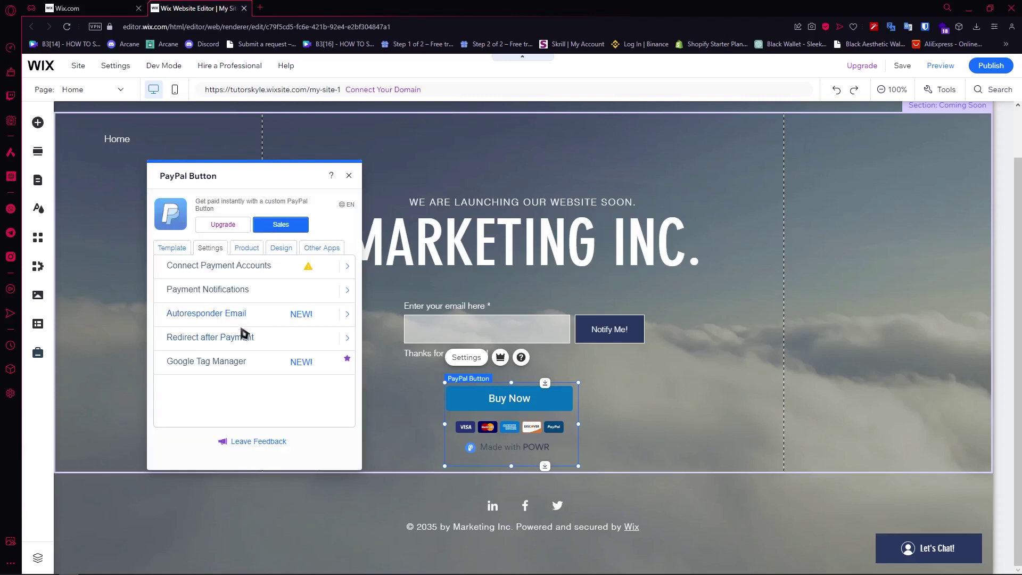
click(230, 343)
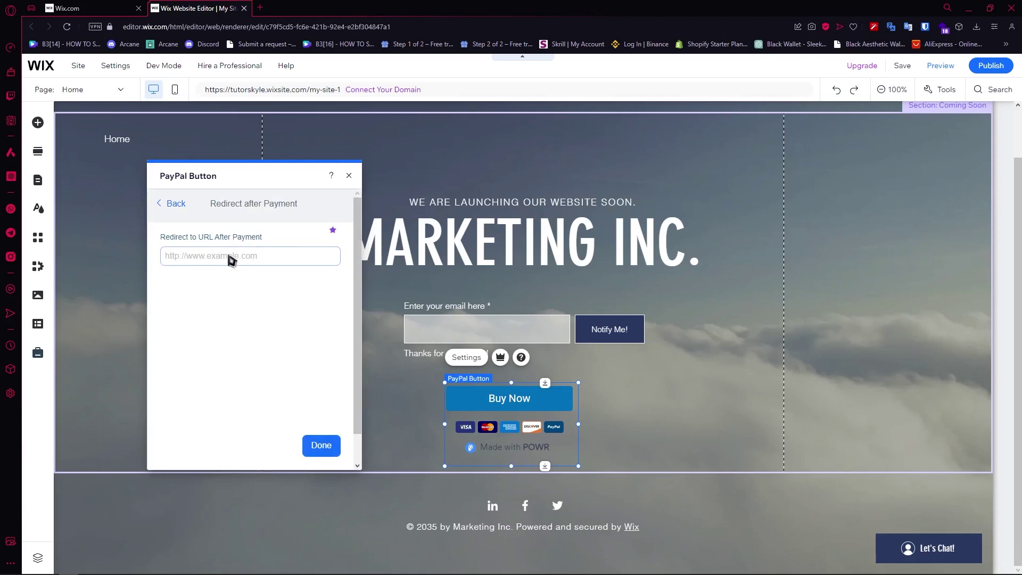
click(175, 205)
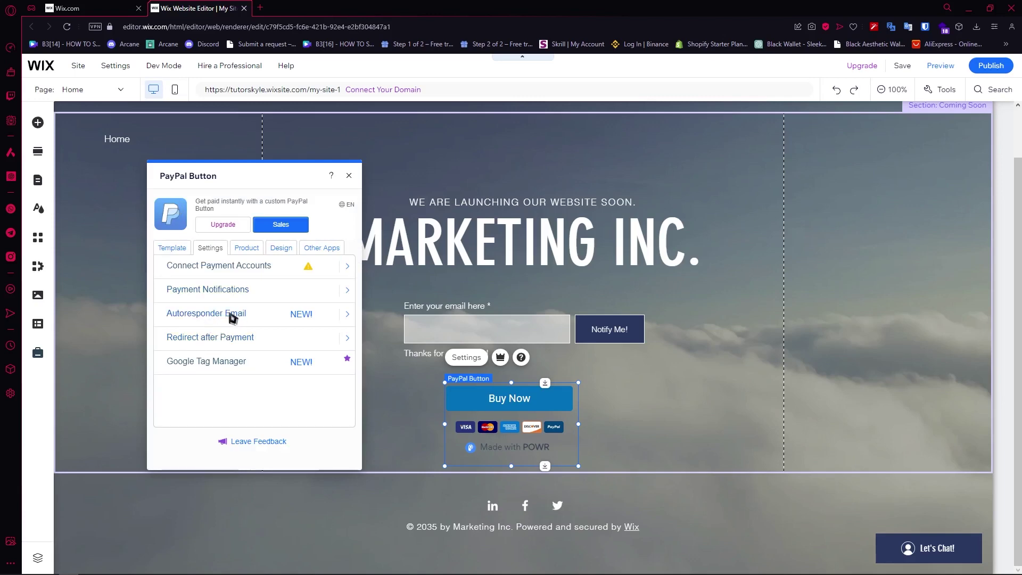
click(213, 319)
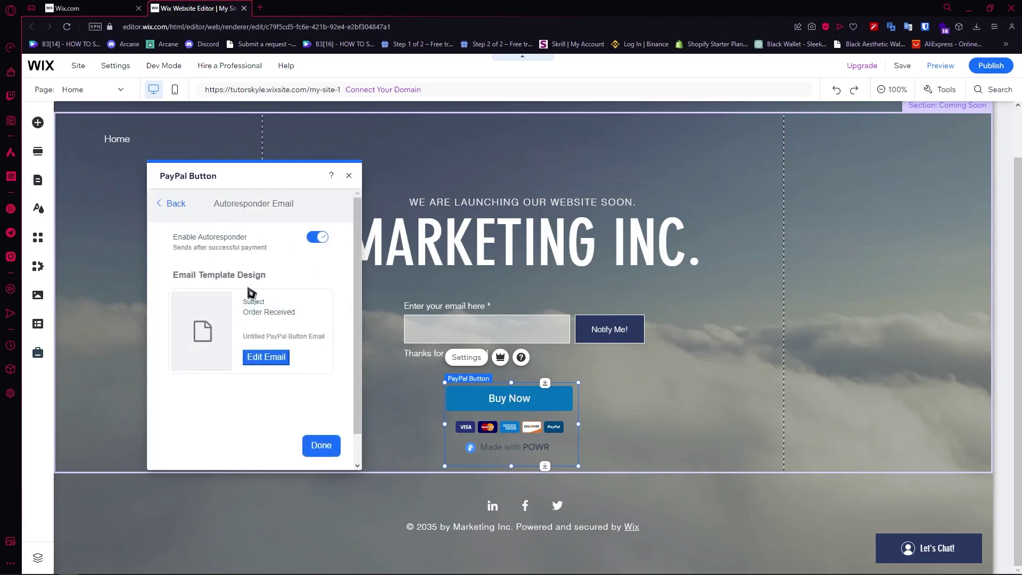
click(170, 207)
click(191, 337)
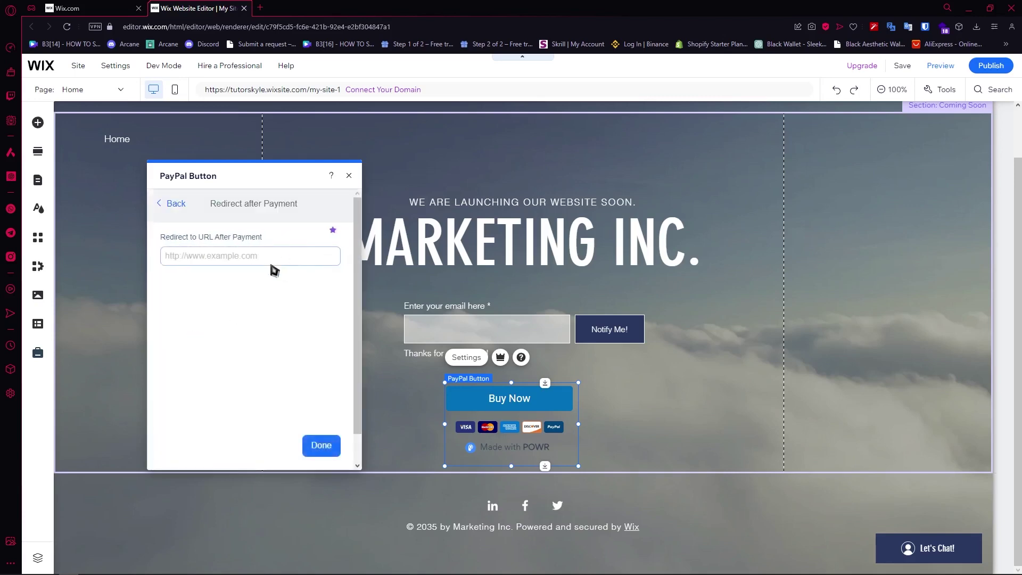
click(222, 258)
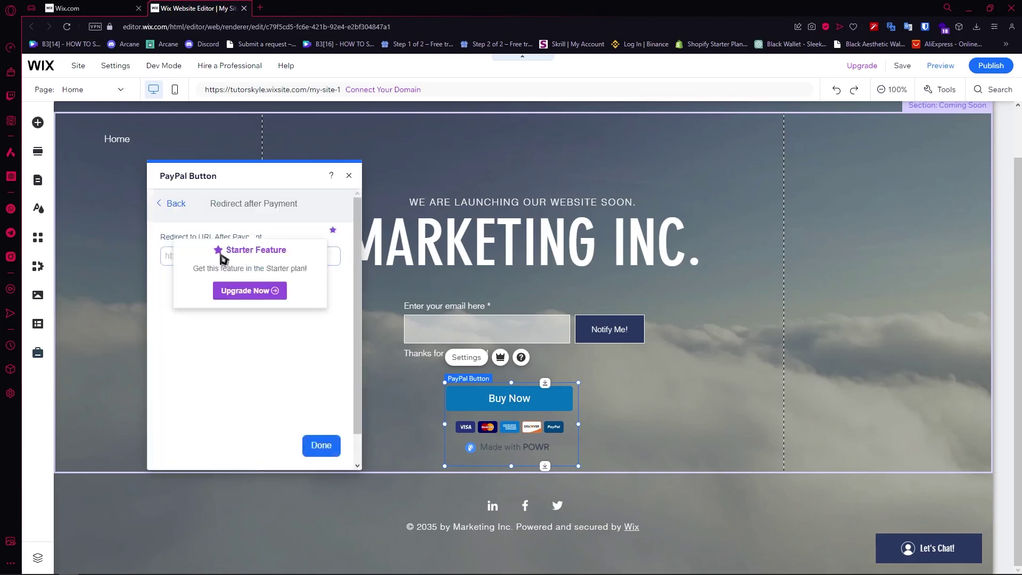
click(230, 345)
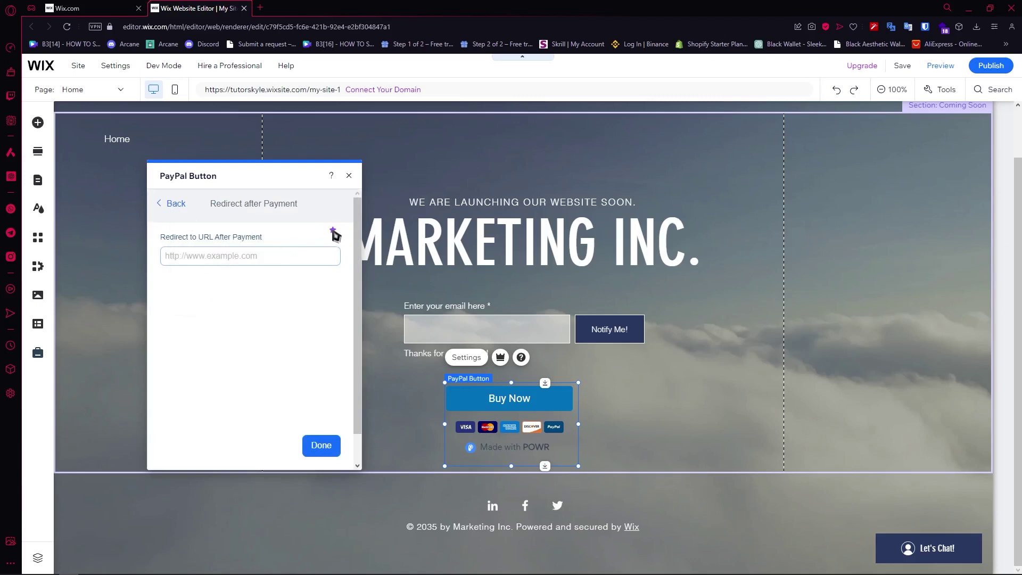
click(170, 205)
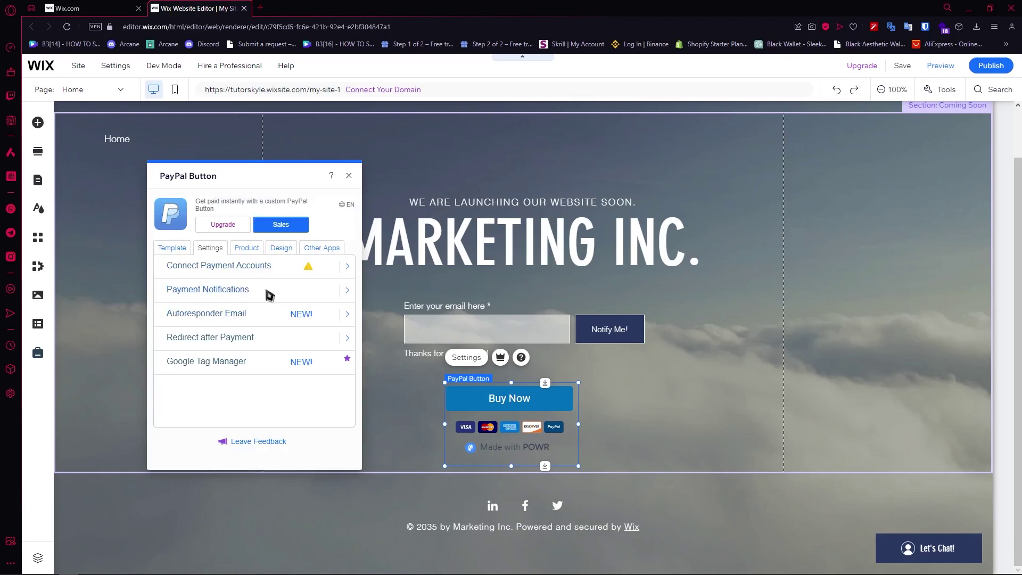
In the Product tab, change the button text from Buy Now to 'SHOP NOW'.
click(247, 248)
scroll(227, 324, down, 1)
scroll(256, 327, up, 1)
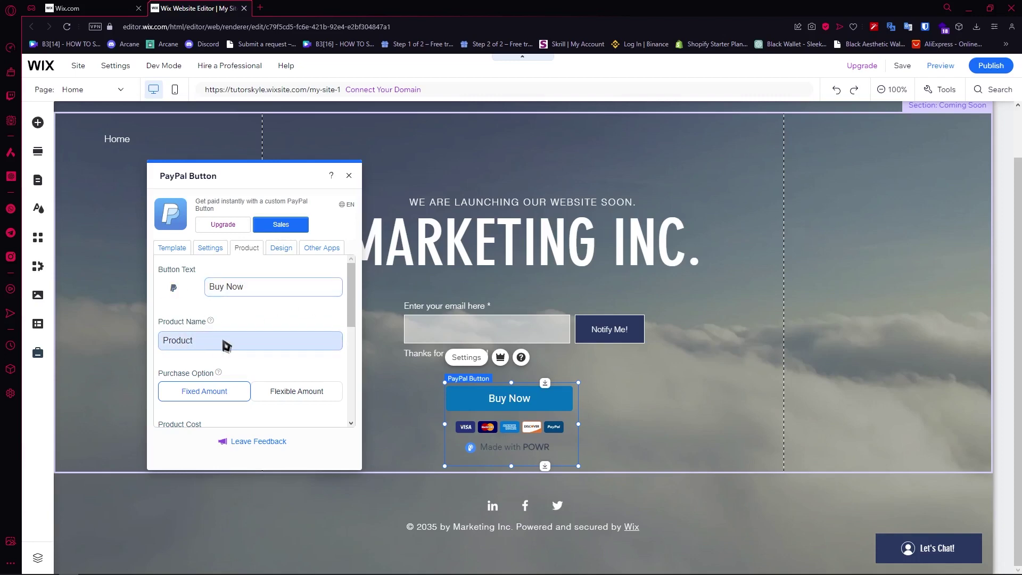
drag(258, 286, 195, 293)
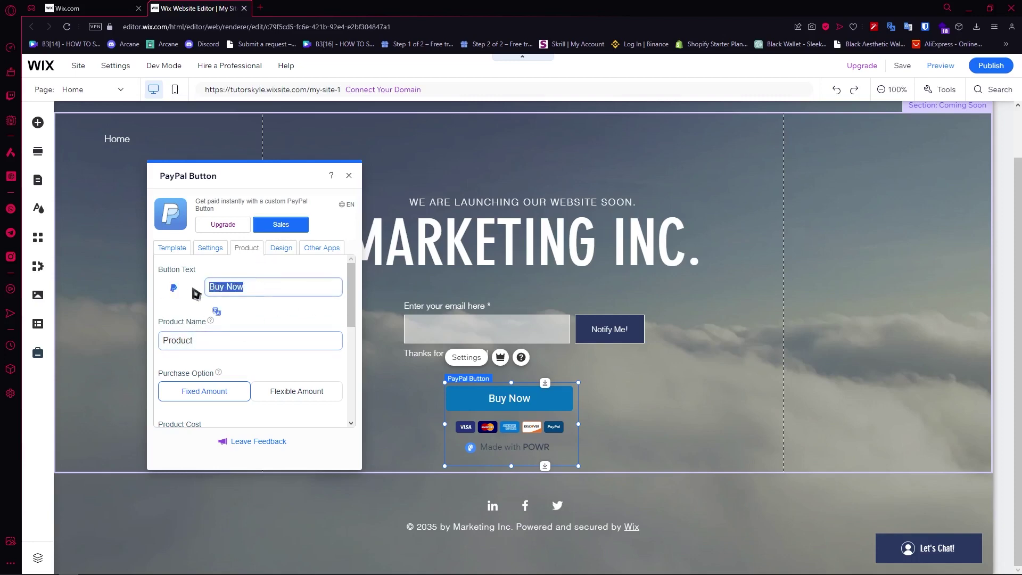
text(B)
key(BackSpace)
text(SHOP NOW!)
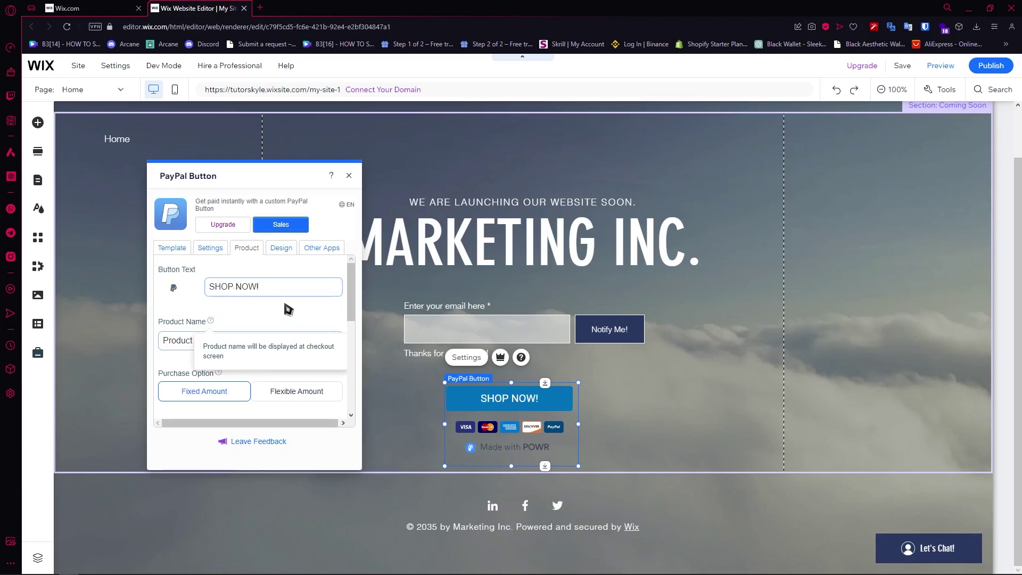
Replace the product cost value so it reads $1.00.
scroll(266, 362, down, 3)
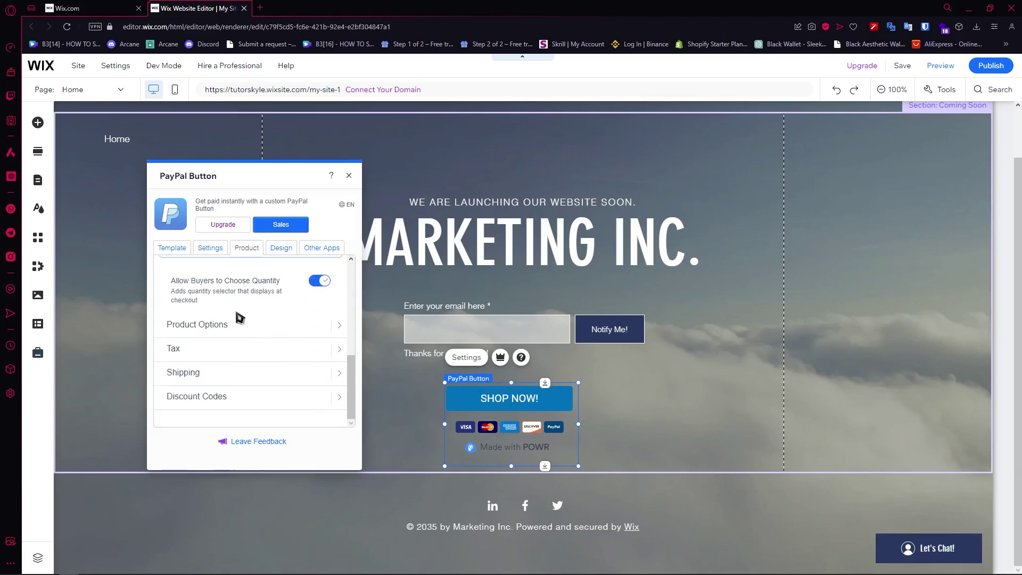
scroll(225, 348, up, 5)
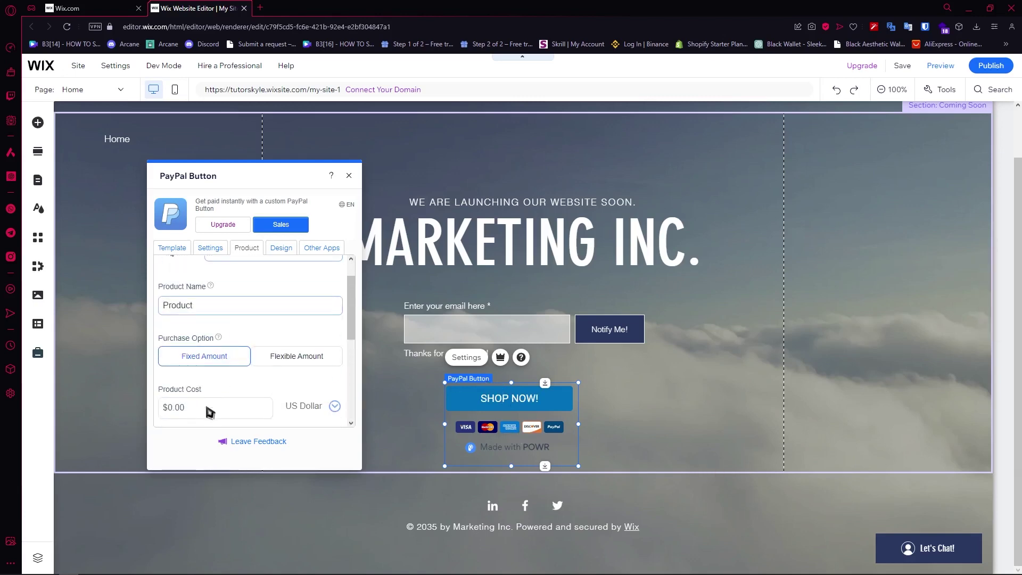
click(209, 410)
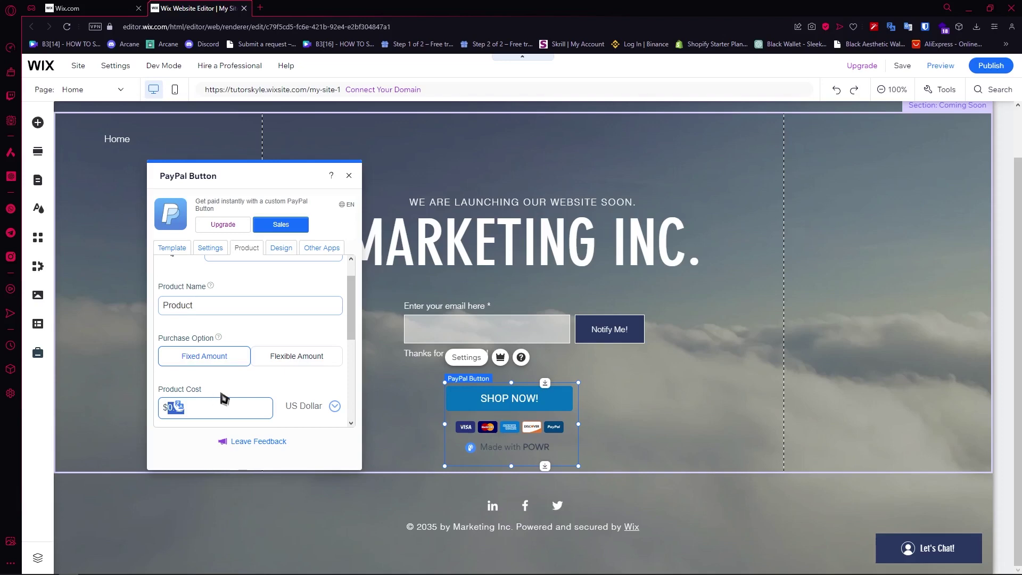
text(0.01)
scroll(214, 410, down, 5)
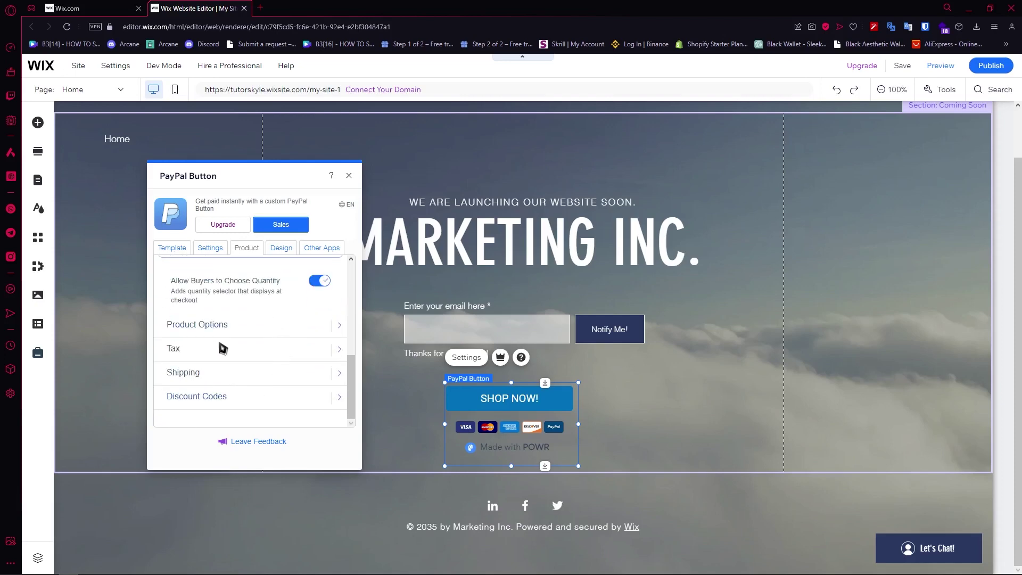
scroll(234, 399, up, 5)
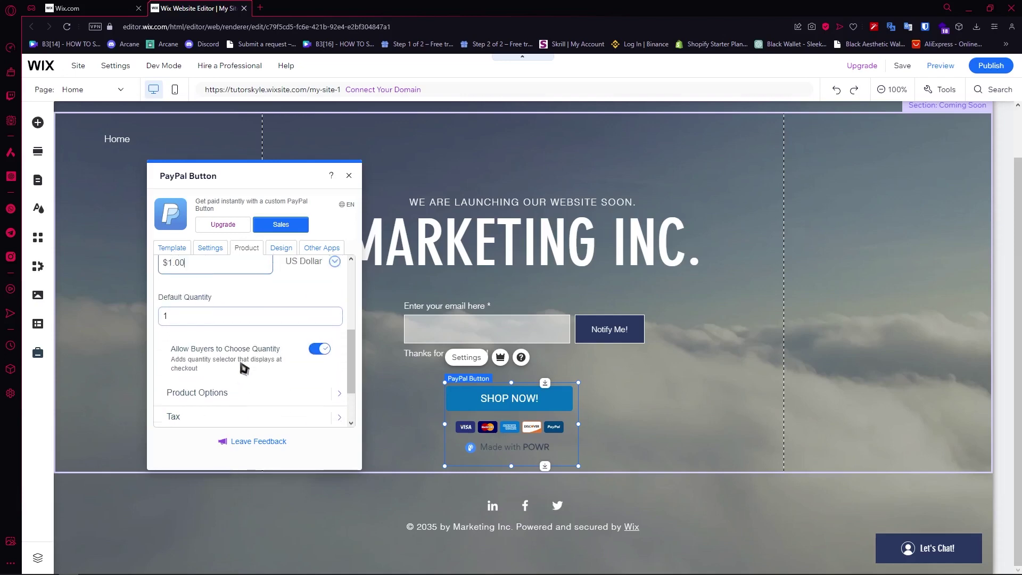
scroll(267, 333, up, 2)
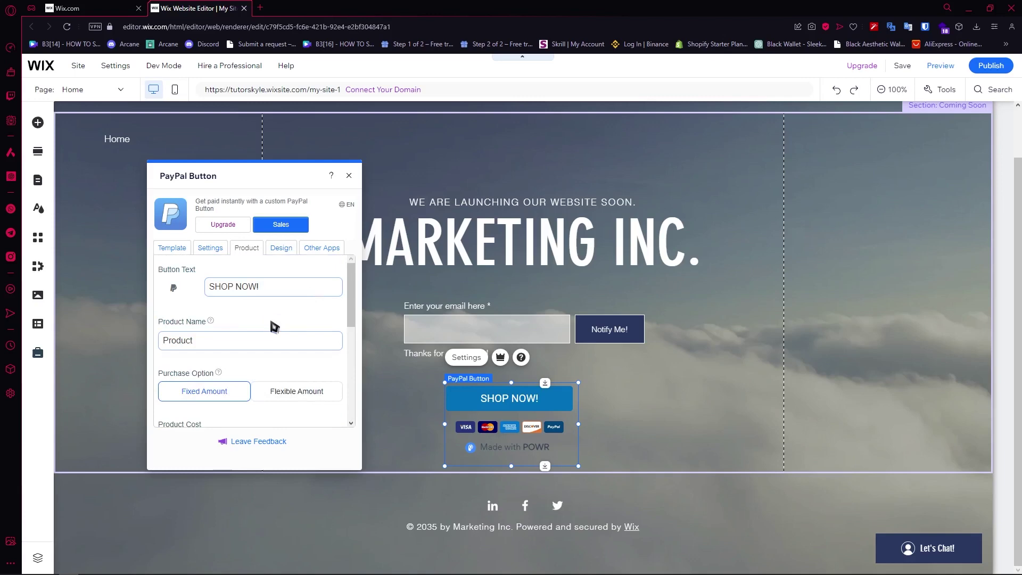
Try the Classic and Light Sea Green themes, then apply the blue Modern theme.
click(282, 253)
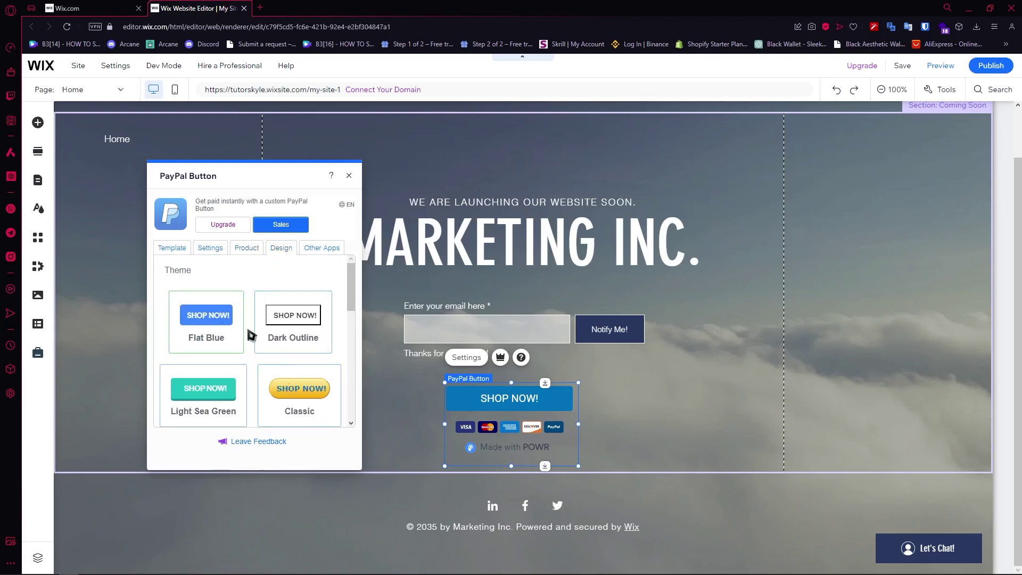
scroll(314, 365, down, 3)
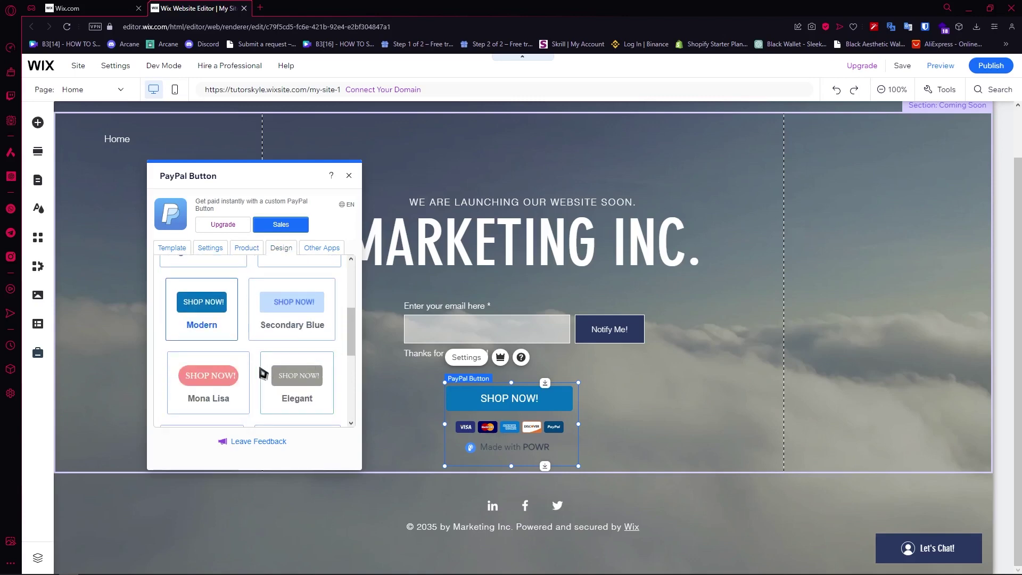
scroll(262, 373, down, 2)
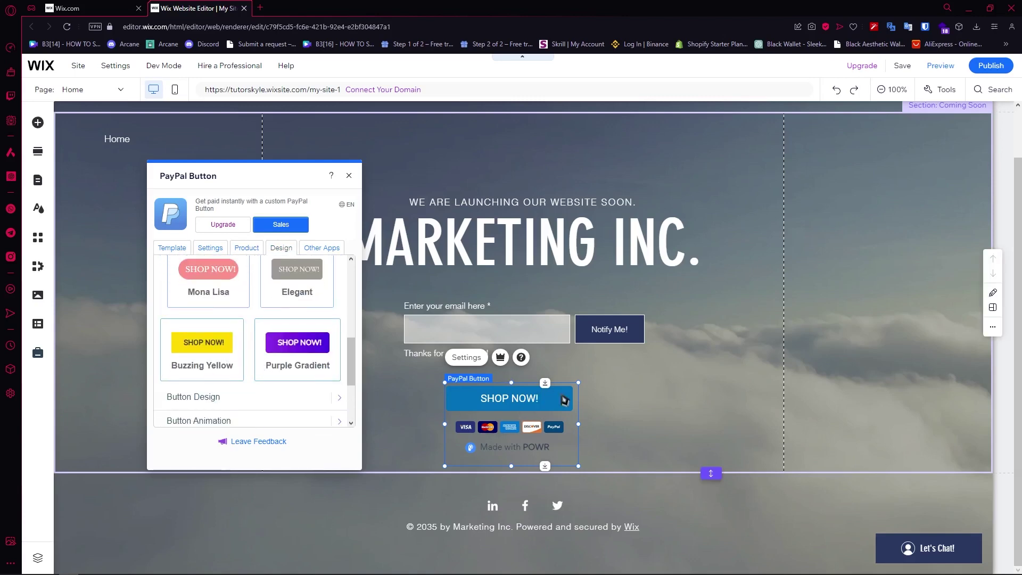
scroll(242, 376, up, 3)
scroll(252, 366, up, 1)
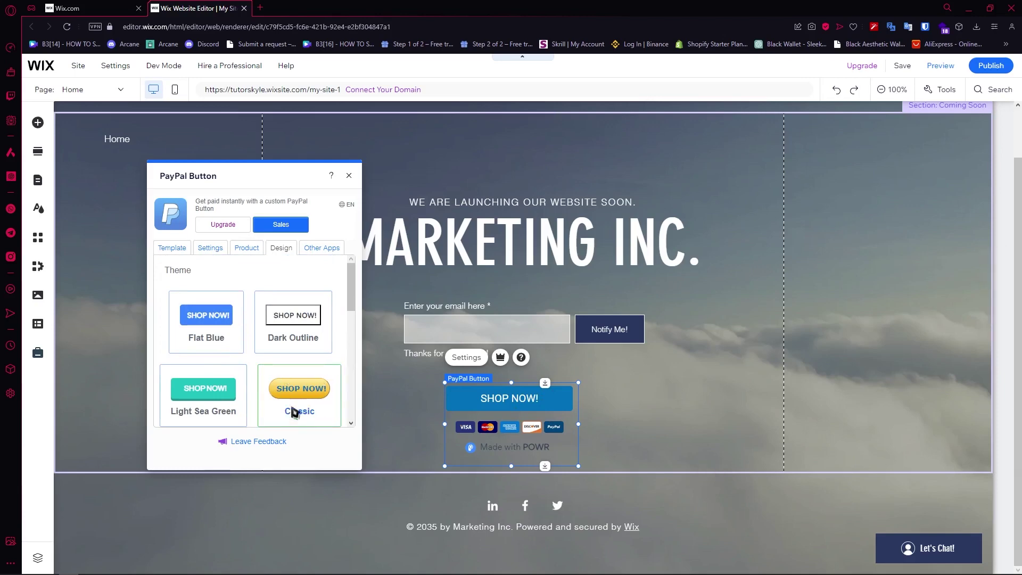
scroll(304, 394, down, 2)
click(300, 302)
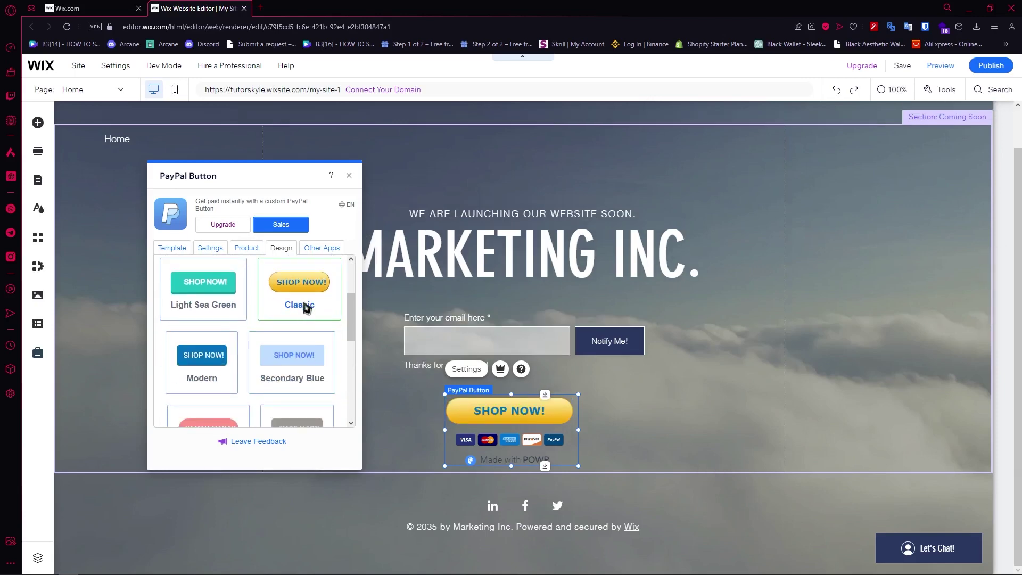
scroll(206, 366, up, 2)
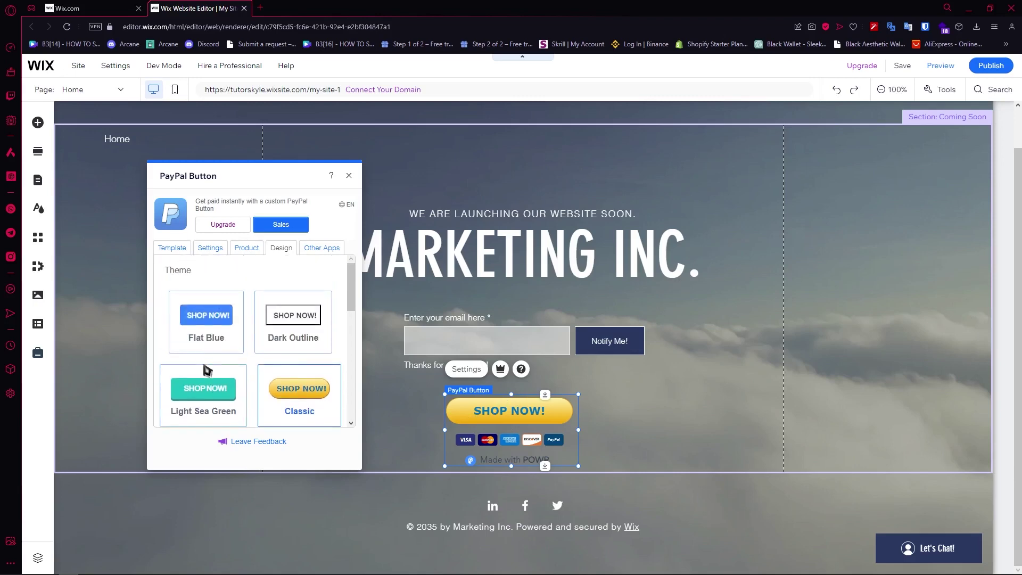
click(219, 391)
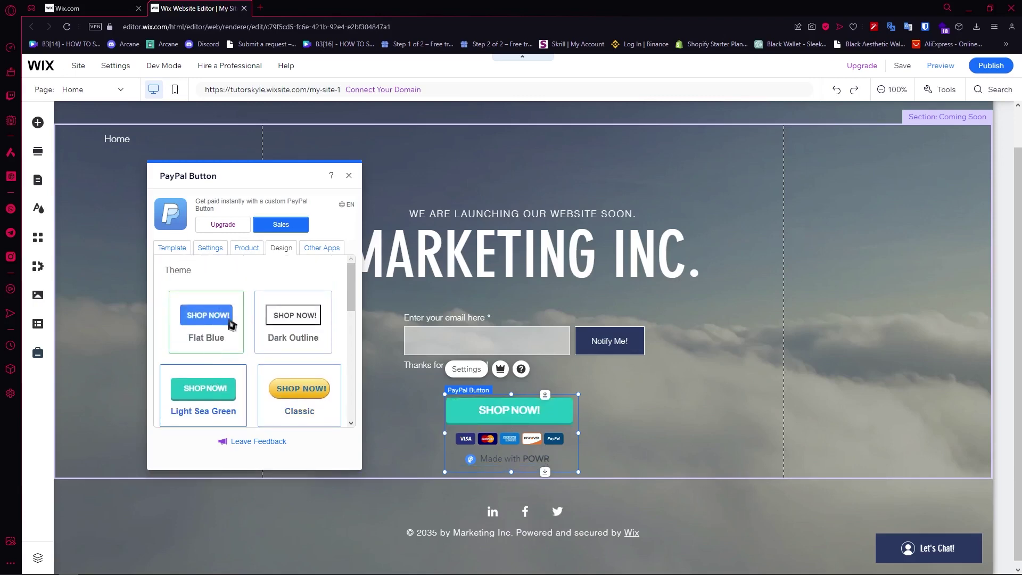
scroll(279, 351, down, 3)
scroll(277, 357, up, 1)
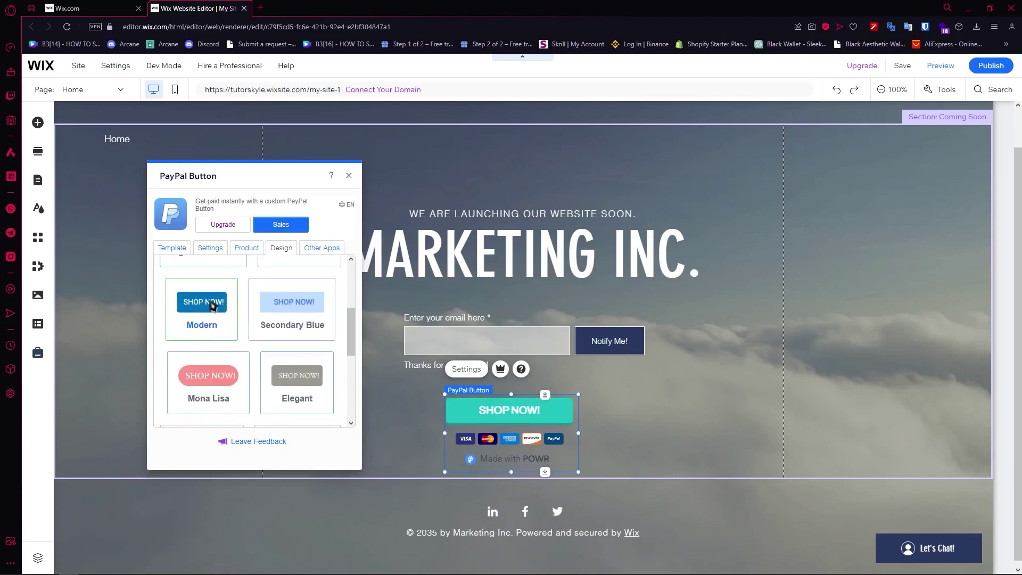
click(228, 323)
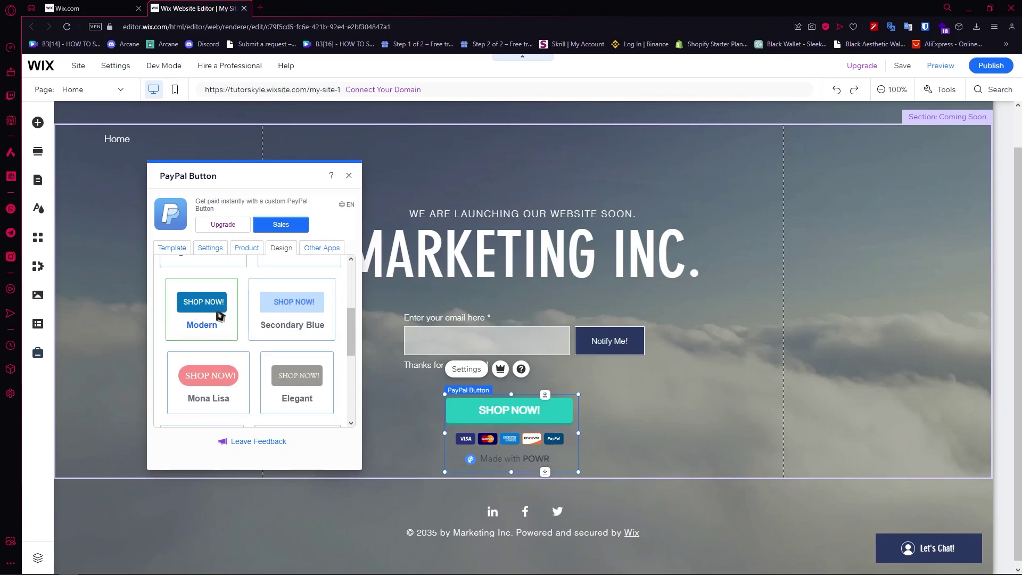
Browse the Other Apps, Product, Template and Settings tabs, ending on Settings.
click(322, 247)
scroll(292, 342, down, 2)
scroll(320, 347, up, 2)
scroll(303, 319, down, 2)
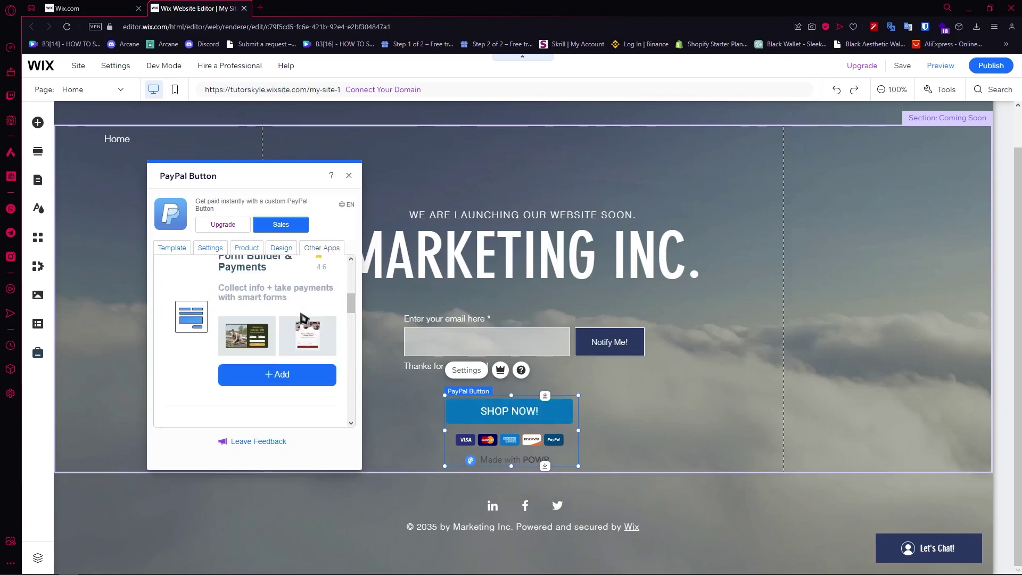
scroll(303, 318, down, 3)
scroll(304, 319, up, 1)
click(277, 247)
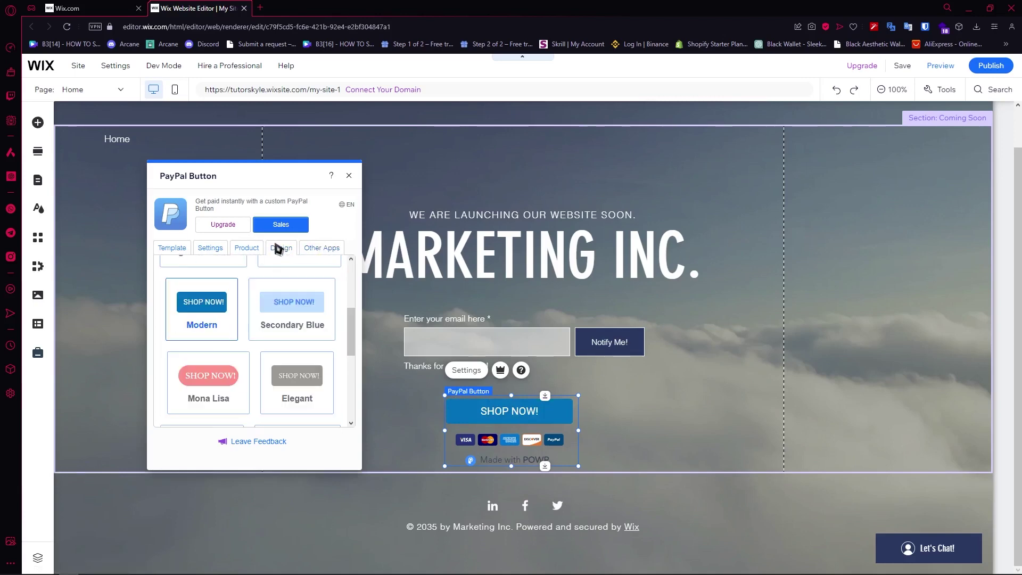
click(260, 248)
click(216, 250)
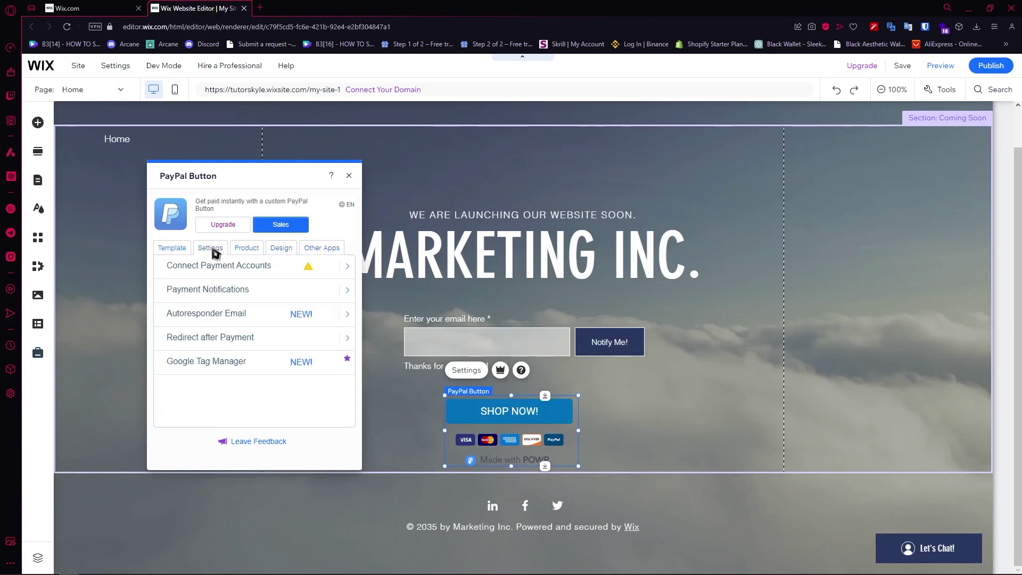
click(165, 250)
click(200, 247)
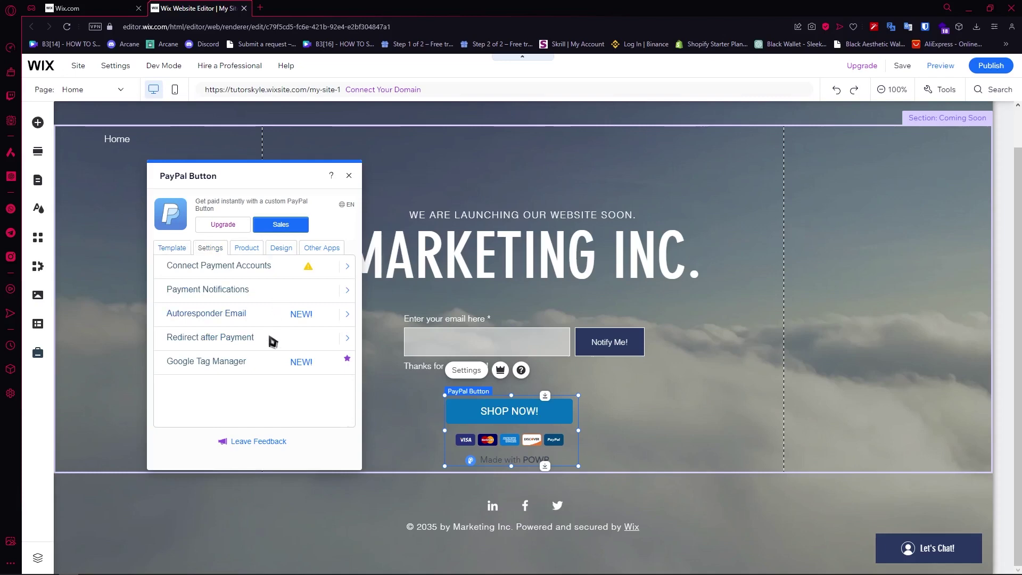
Close the PayPal panel, publish the site, and view the live page.
click(348, 176)
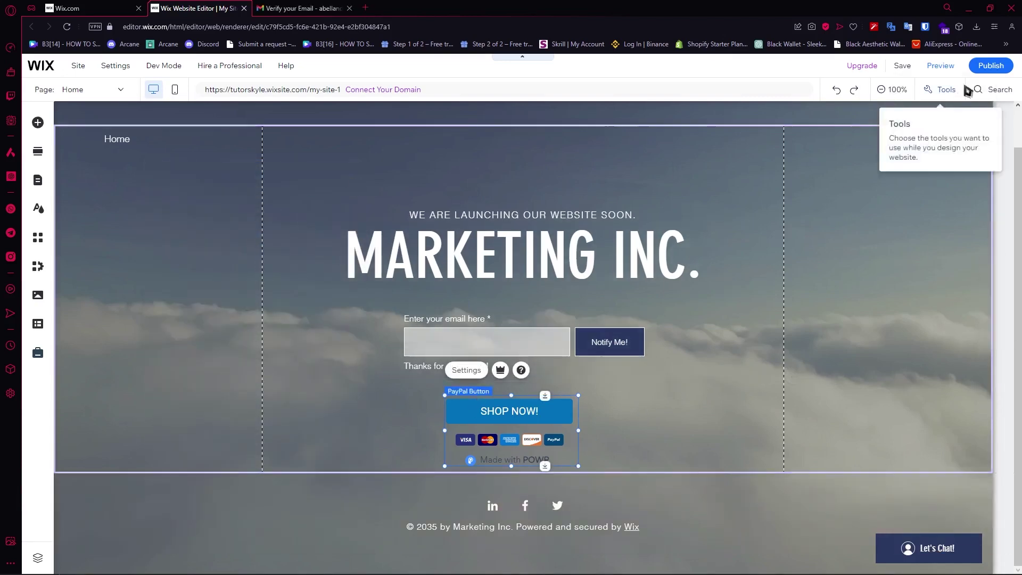
click(991, 65)
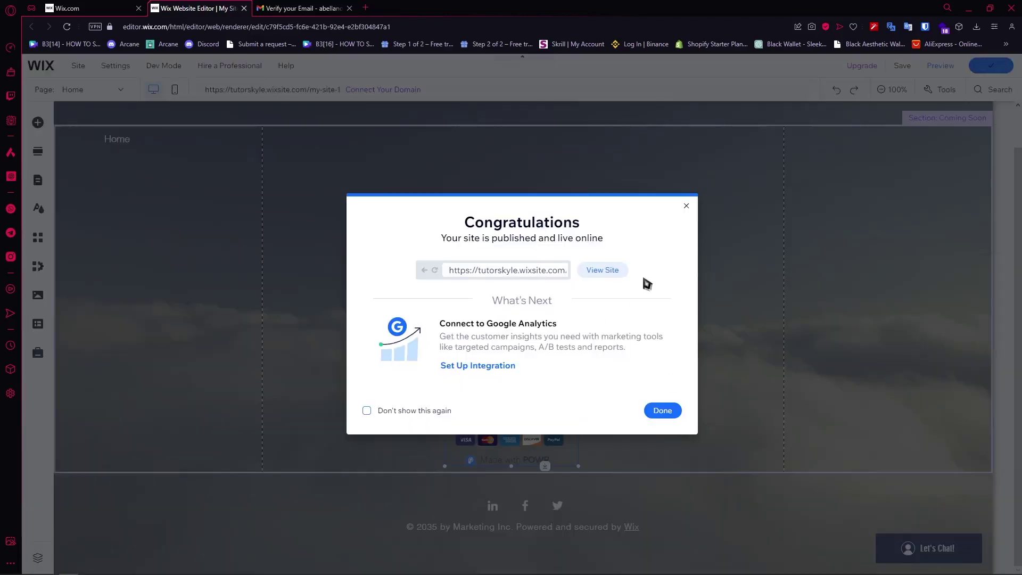
click(601, 270)
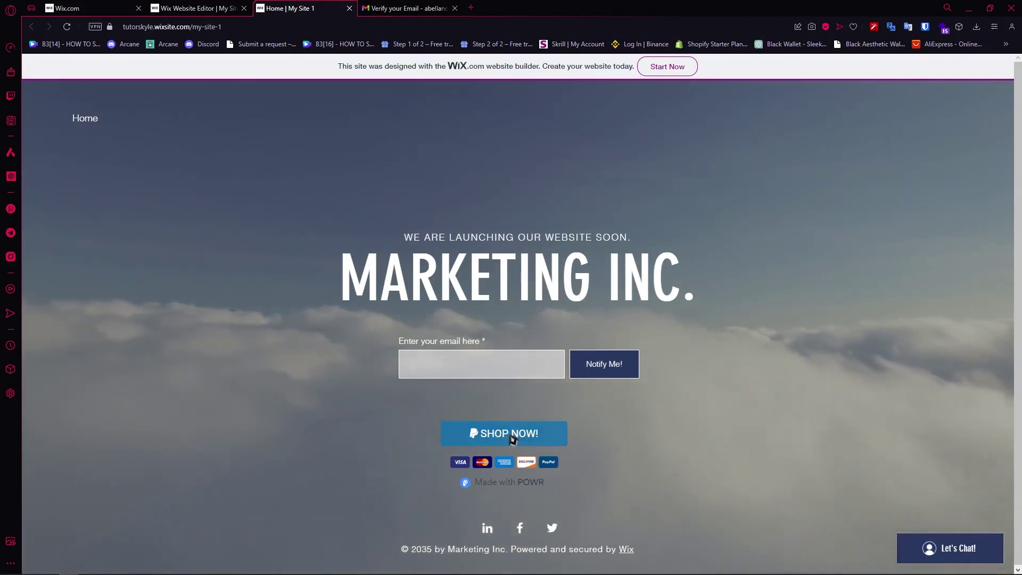
On the live site, open the POWR checkout window from the SHOP NOW! button.
click(511, 439)
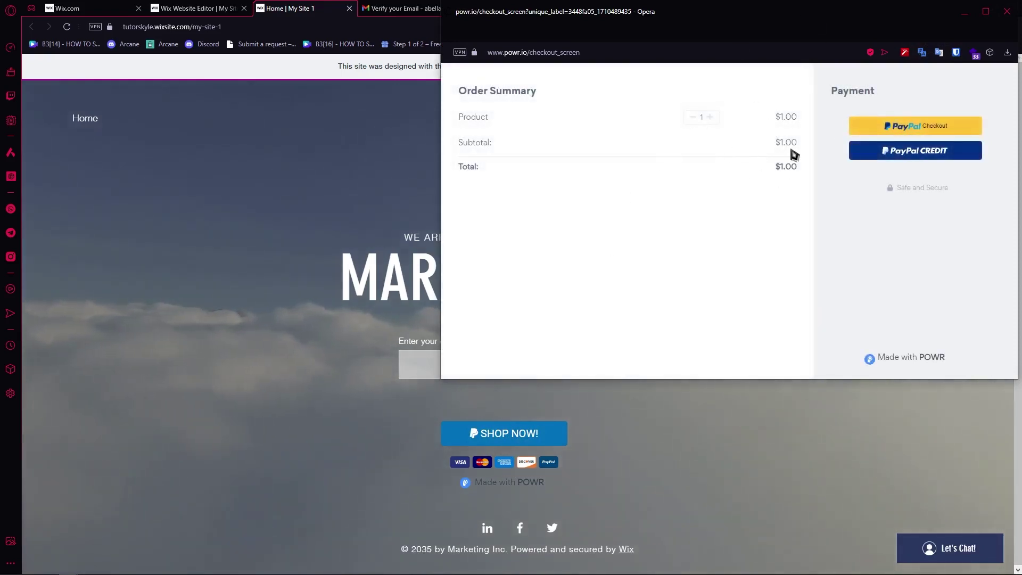
drag(772, 116, 796, 185)
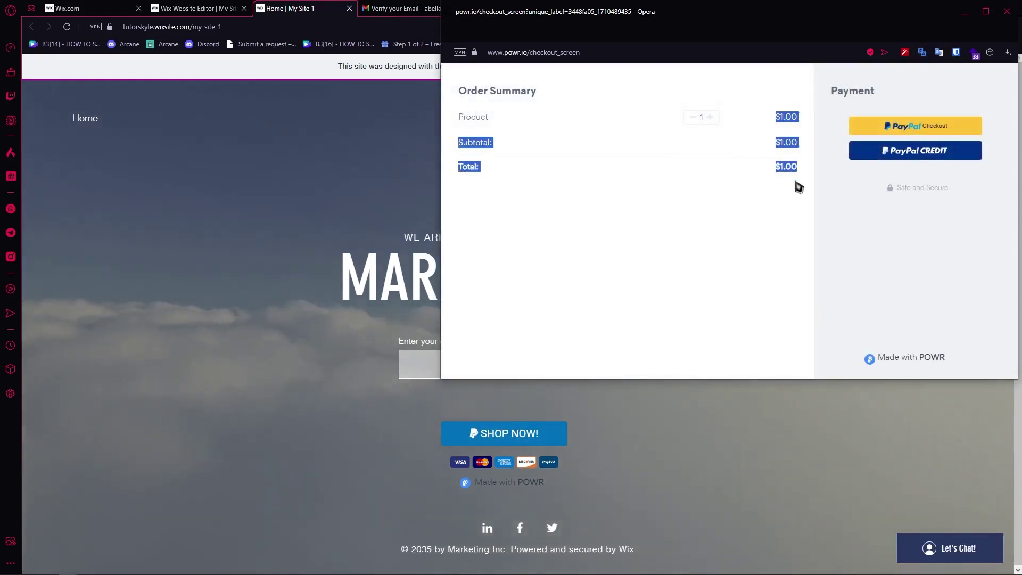
click(665, 215)
Increase the order quantity to 10 so the total reads $10.00.
click(710, 117)
click(711, 117)
click(710, 117)
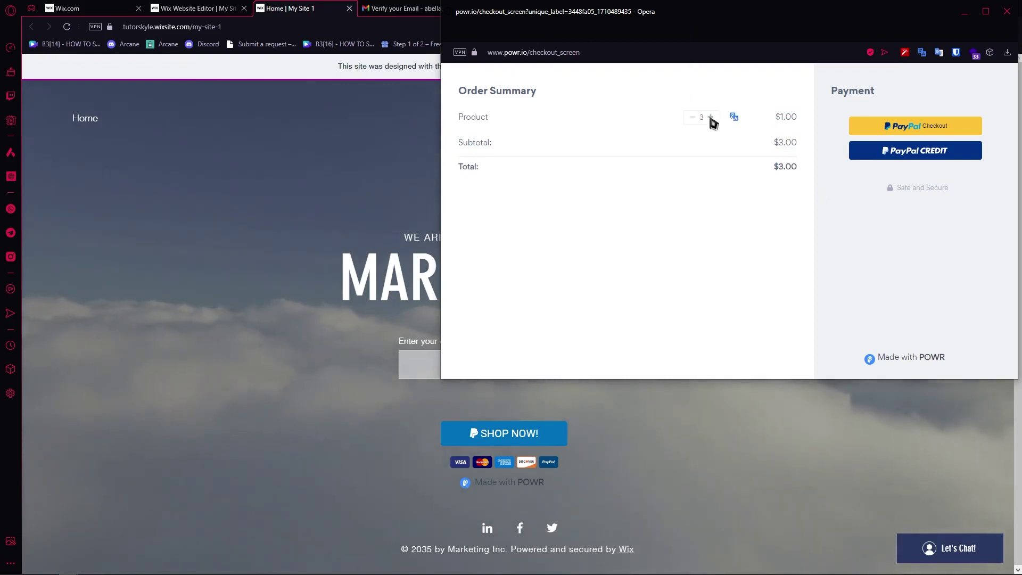
click(710, 117)
click(710, 118)
click(710, 117)
click(710, 117)
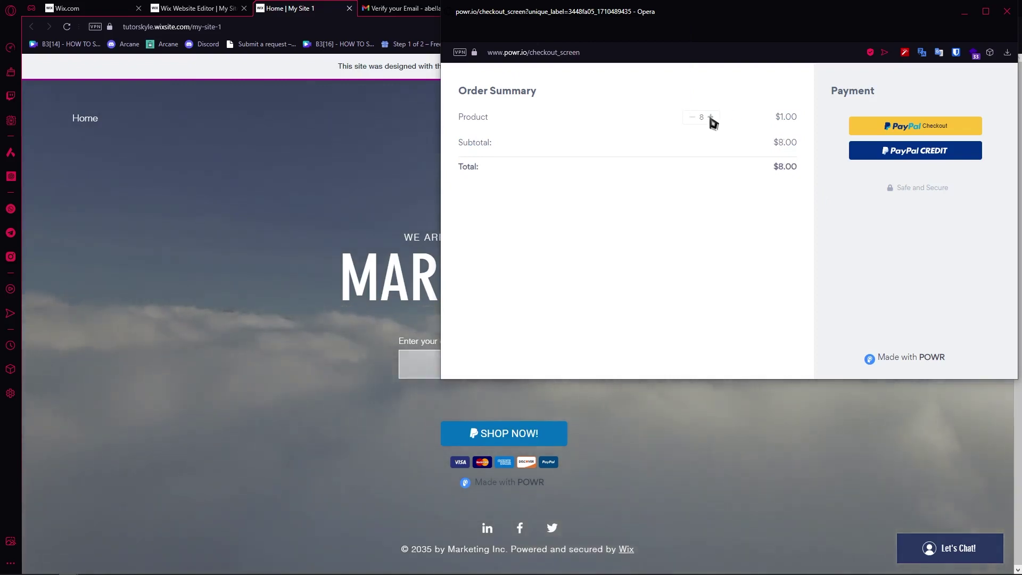
click(710, 118)
click(711, 117)
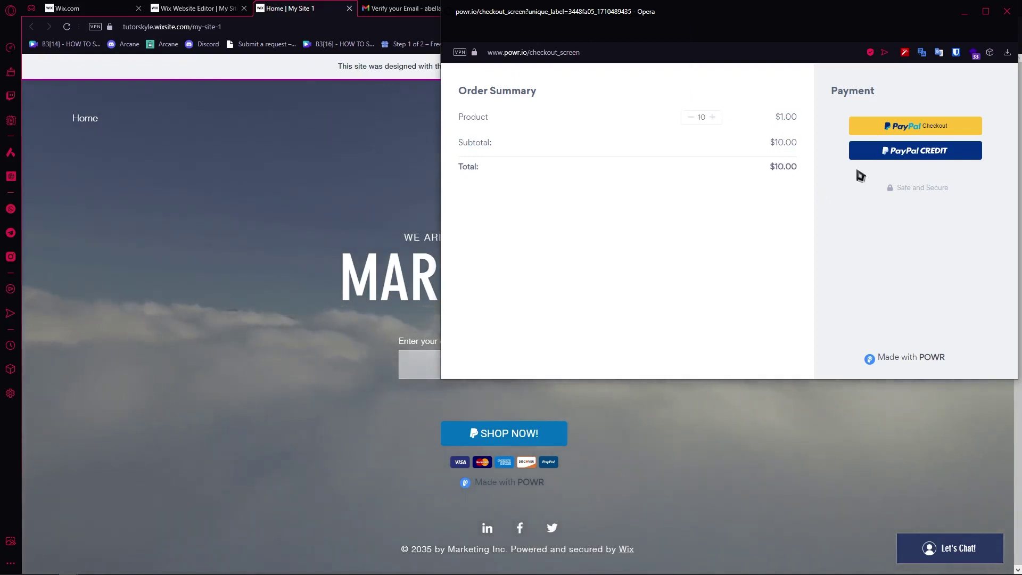